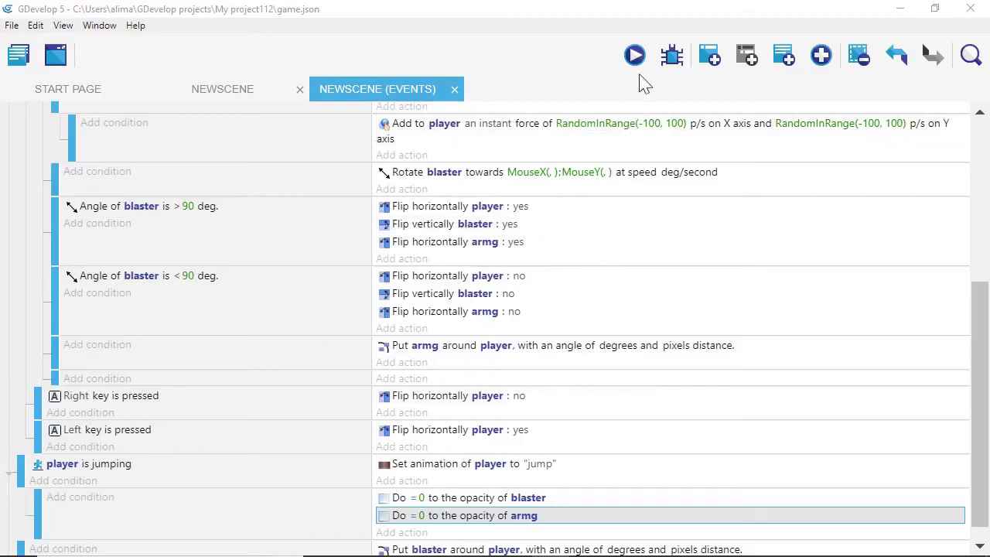
- Preview the game and walk the player back and forth along the ground to check its walk animation
{"action": "left_click", "coordinate": [634, 55]}
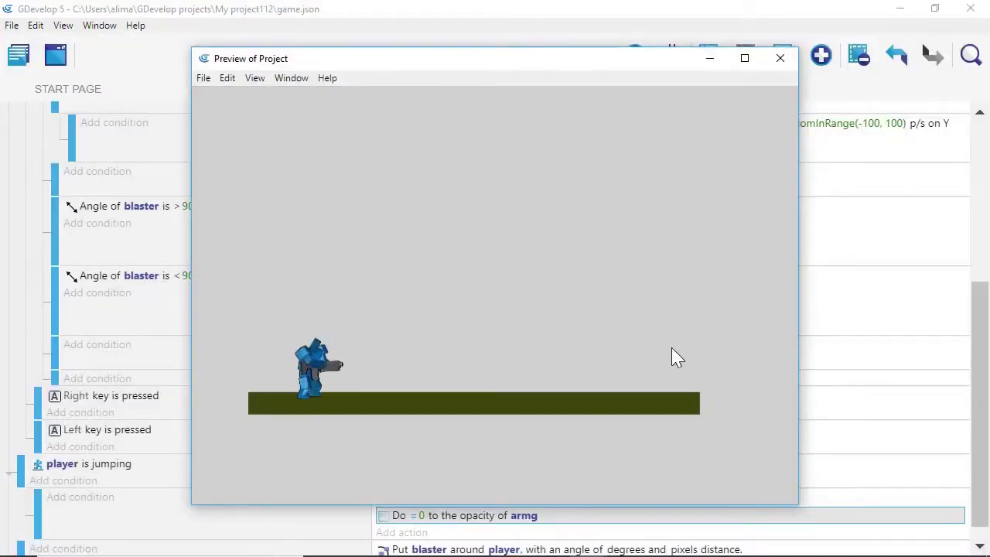
{"action": "key", "text": "Right"}
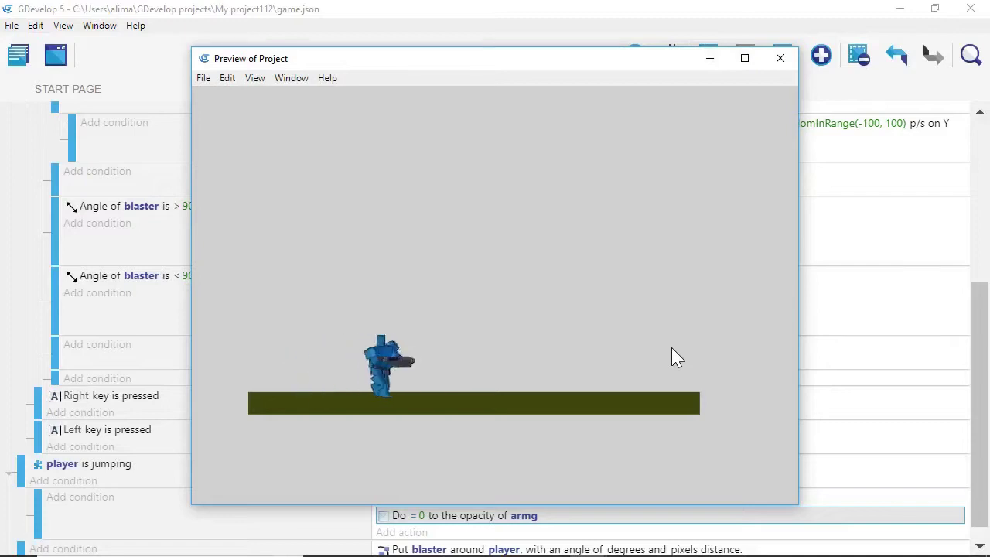
{"action": "key", "text": "Left"}
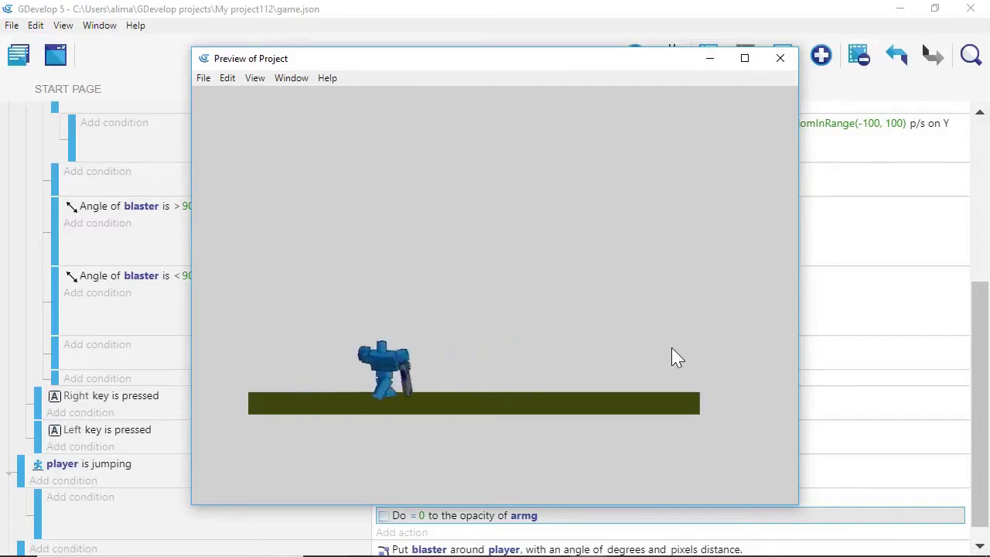
{"action": "key", "text": "Right"}
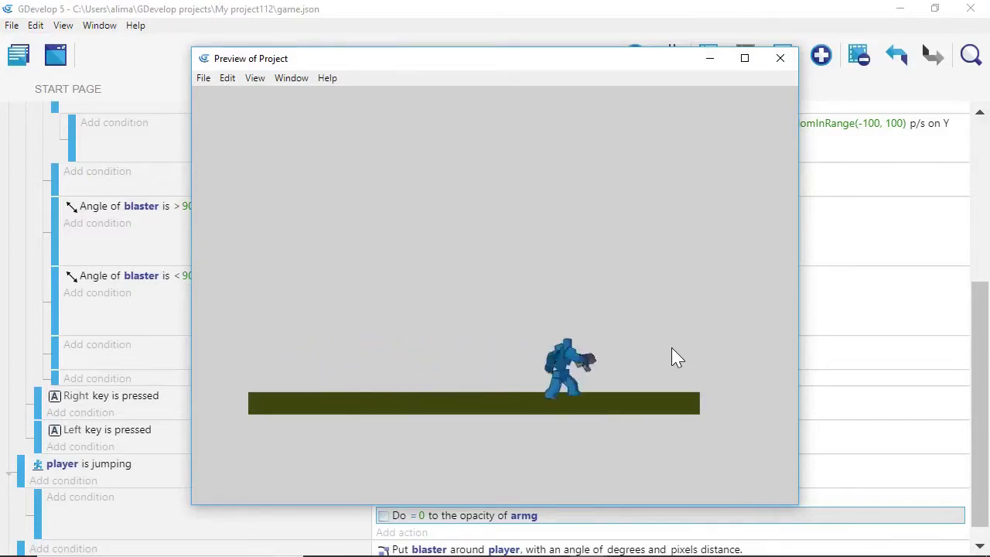
{"action": "key", "text": "Left"}
{"action": "key", "text": "Right"}
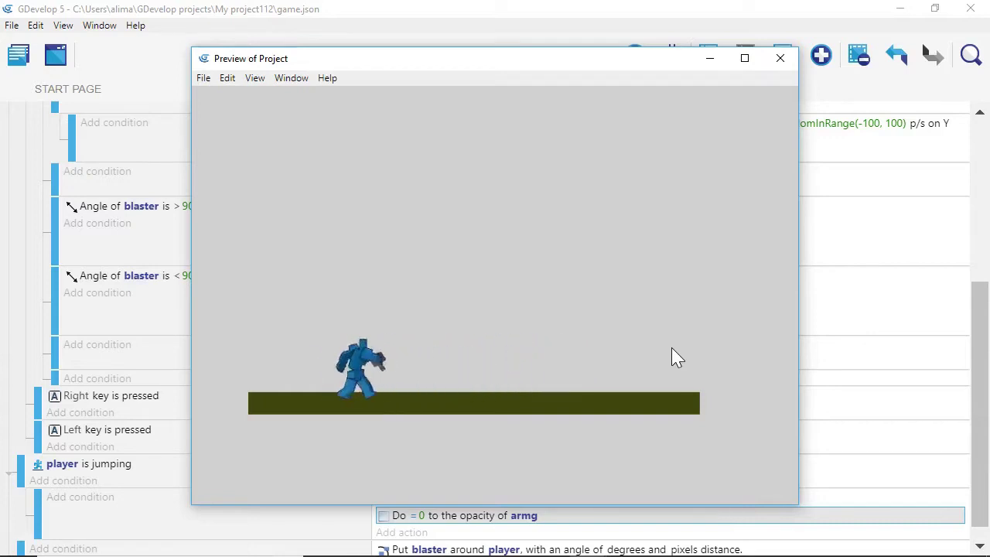
{"action": "key", "text": "Left"}
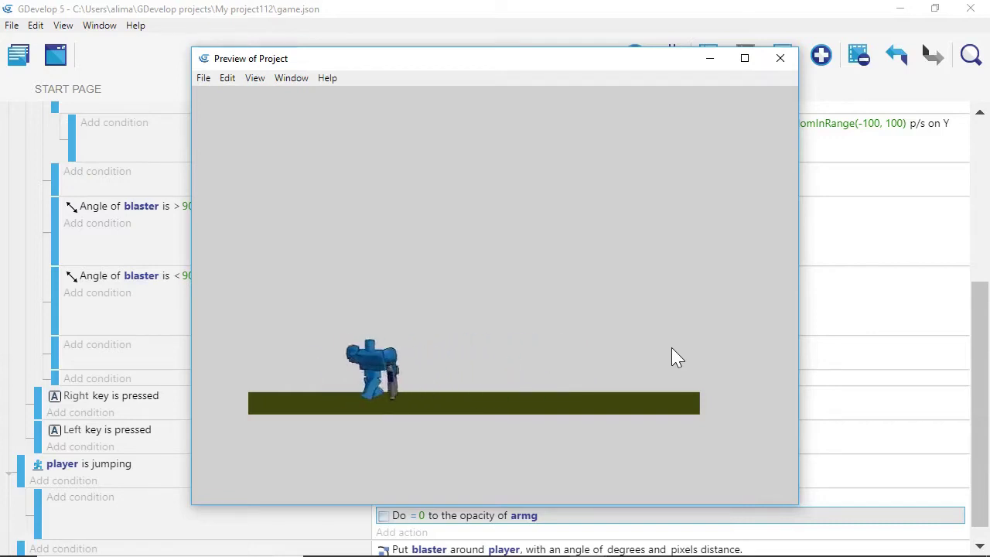
{"action": "key", "text": "Right"}
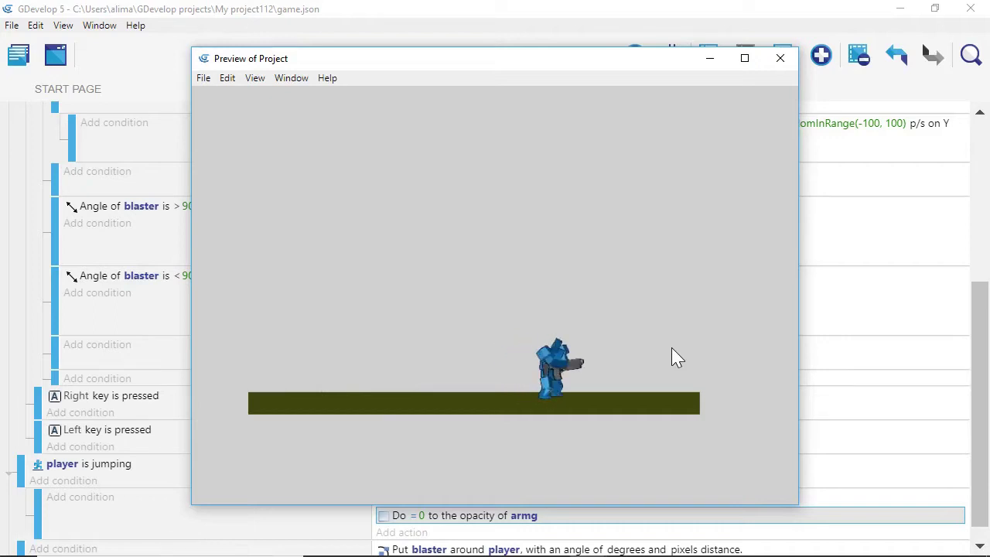
- Make the player jump several times in the preview and aim the blaster to check the jump animation
{"action": "key", "text": "space"}
{"action": "key", "text": "space"}
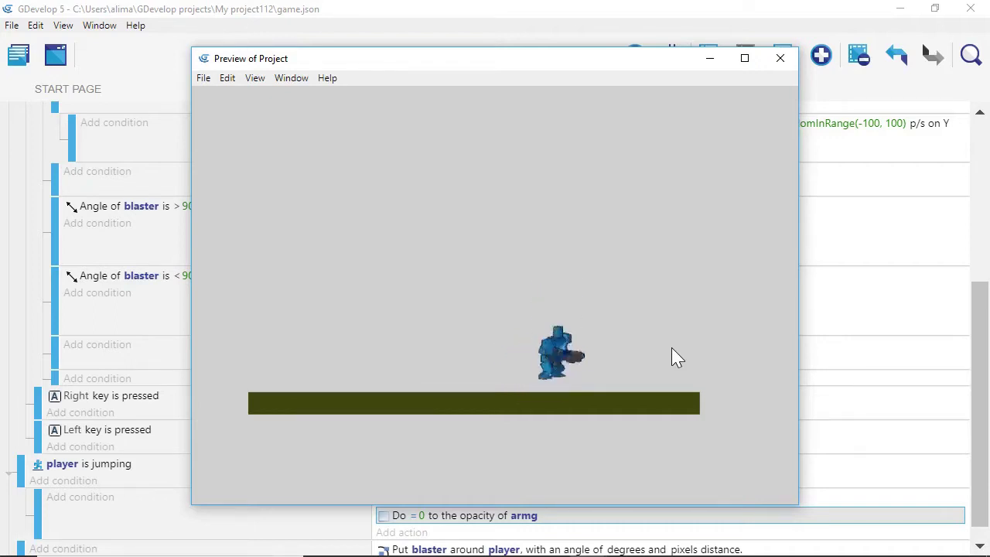
{"action": "key", "text": "space"}
{"action": "key", "text": "space"}
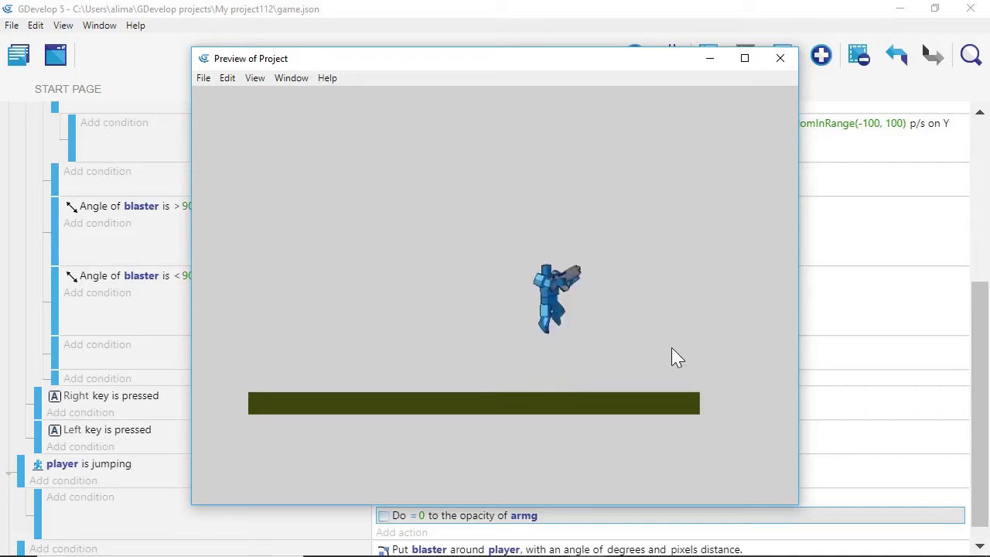
{"action": "mouse_move", "coordinate": [671, 347]}
{"action": "left_mouse_down"}
{"action": "mouse_move", "coordinate": [688, 377]}
{"action": "mouse_move", "coordinate": [689, 311]}
{"action": "mouse_move", "coordinate": [716, 392]}
{"action": "mouse_move", "coordinate": [713, 336]}
{"action": "mouse_move", "coordinate": [722, 356]}
{"action": "mouse_move", "coordinate": [733, 279]}
{"action": "mouse_move", "coordinate": [726, 209]}
{"action": "mouse_move", "coordinate": [761, 336]}
{"action": "mouse_move", "coordinate": [764, 396]}
{"action": "mouse_move", "coordinate": [743, 226]}
{"action": "mouse_move", "coordinate": [763, 357]}
{"action": "mouse_move", "coordinate": [754, 359]}
{"action": "left_mouse_up"}
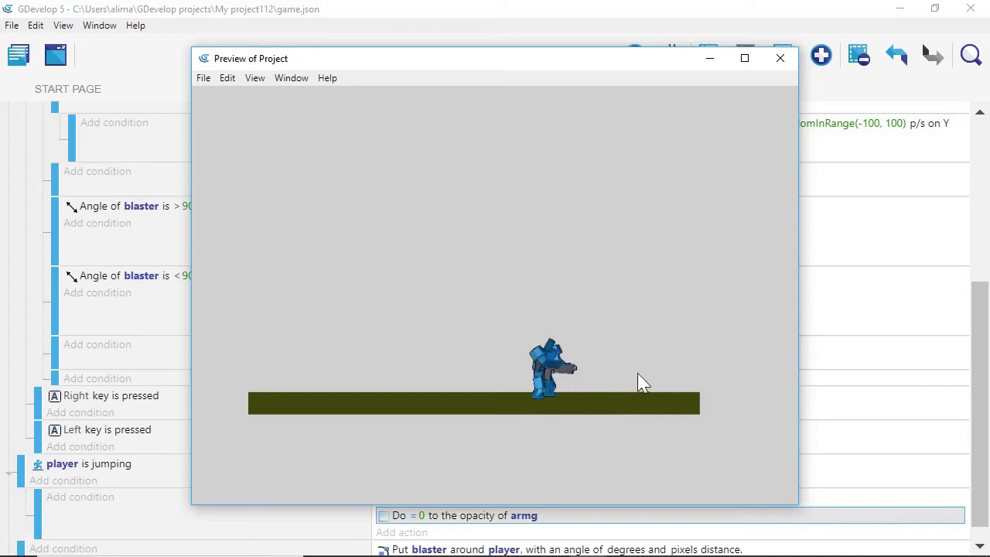
- Test firing the blaster horizontally several times in the preview, and close the preview window
{"action": "left_click", "coordinate": [639, 367]}
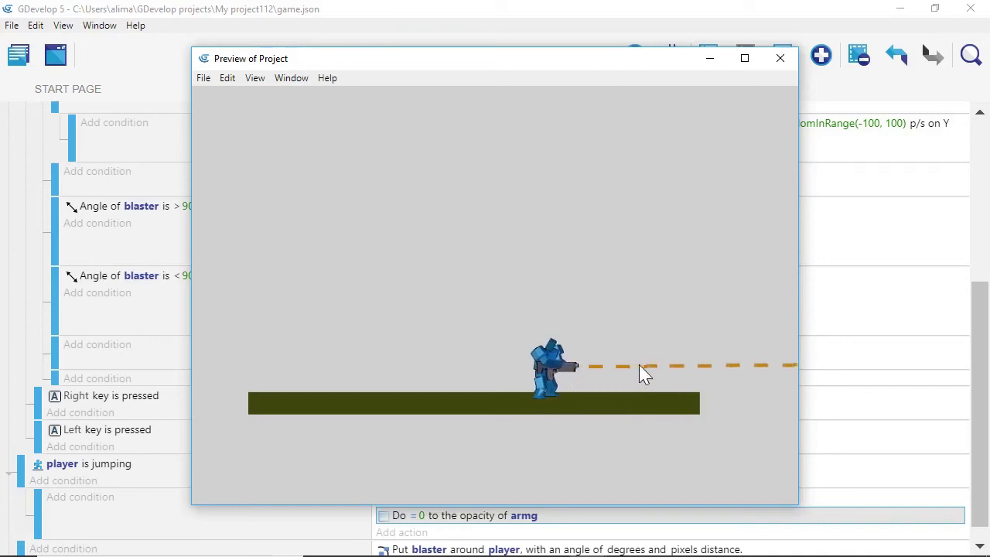
{"action": "left_click", "coordinate": [639, 364]}
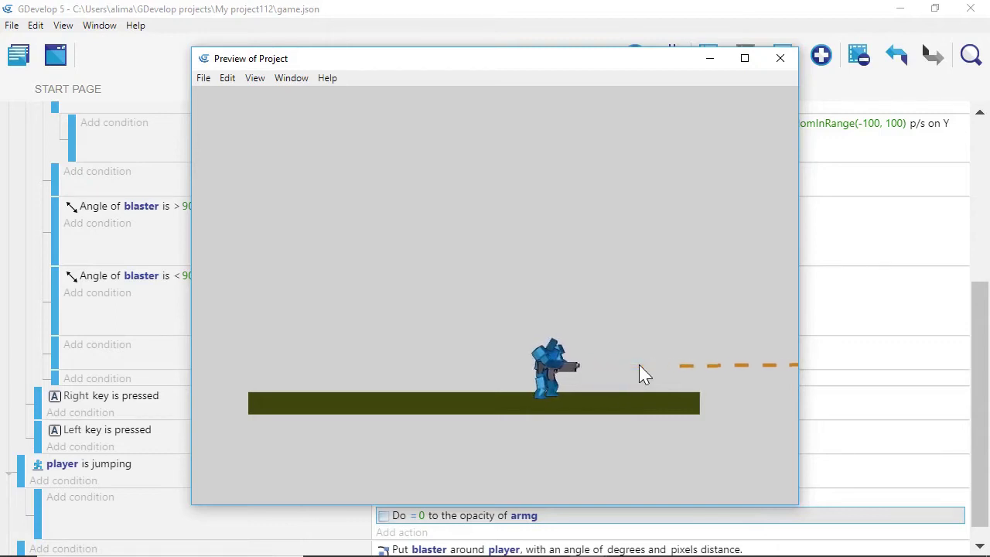
{"action": "left_click", "coordinate": [640, 365]}
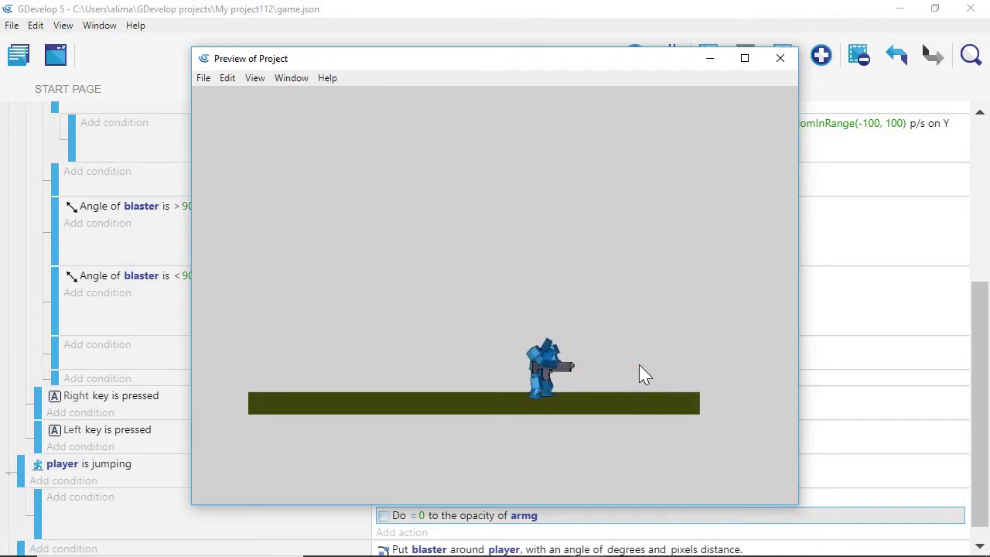
{"action": "left_click", "coordinate": [640, 366]}
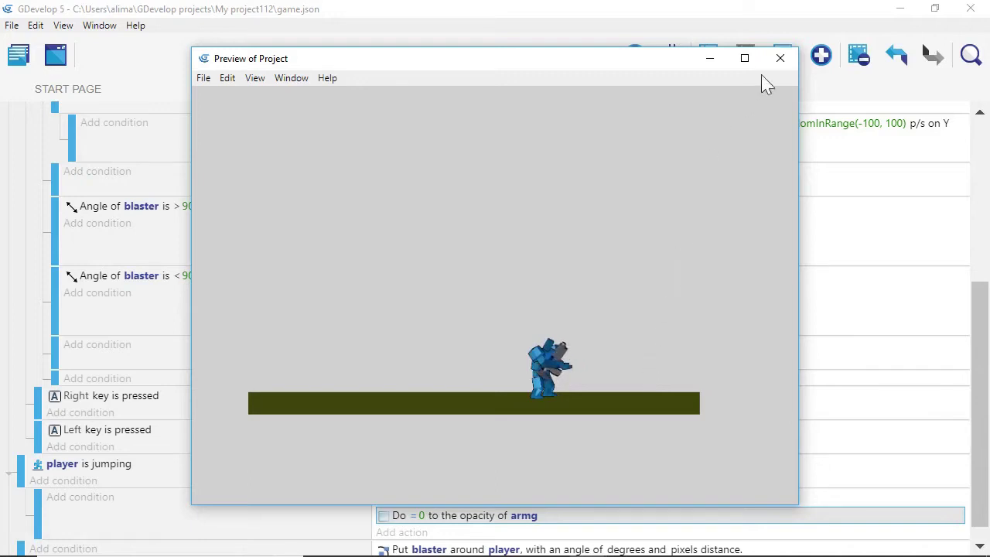
{"action": "left_click", "coordinate": [779, 59]}
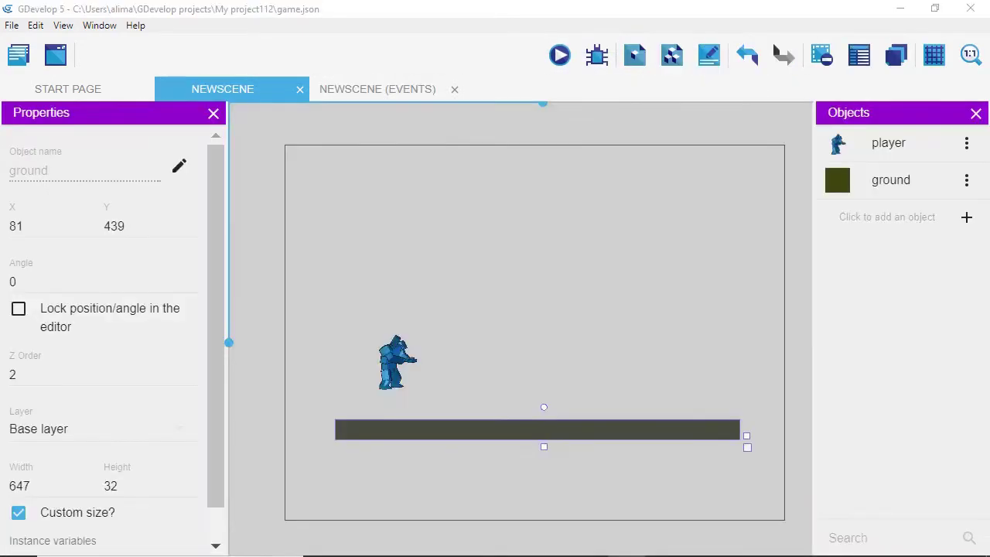
- Open the player object's hitbox editor and examine the gap between the idle sprite's feet and the default collision mask
{"action": "left_click", "coordinate": [918, 150]}
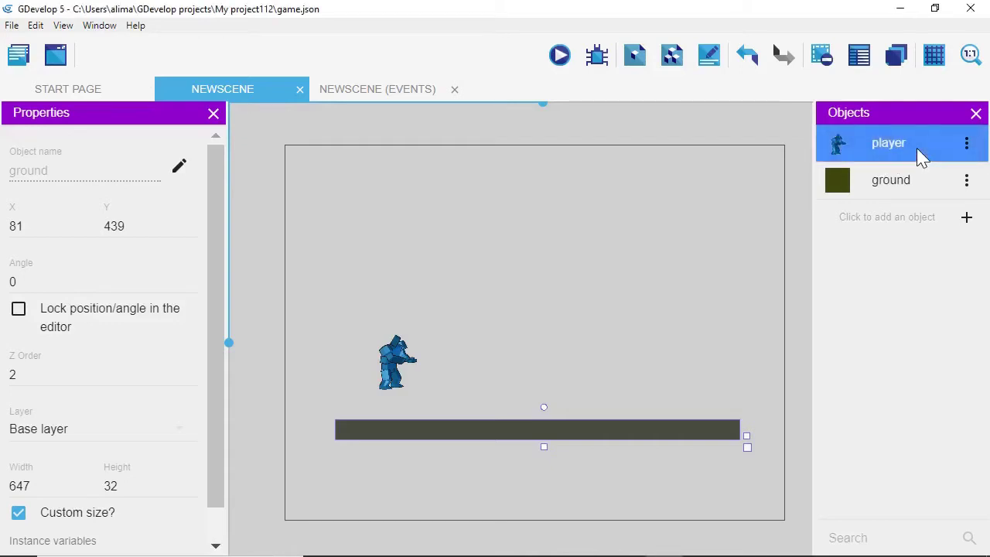
{"action": "double_click", "coordinate": [922, 144]}
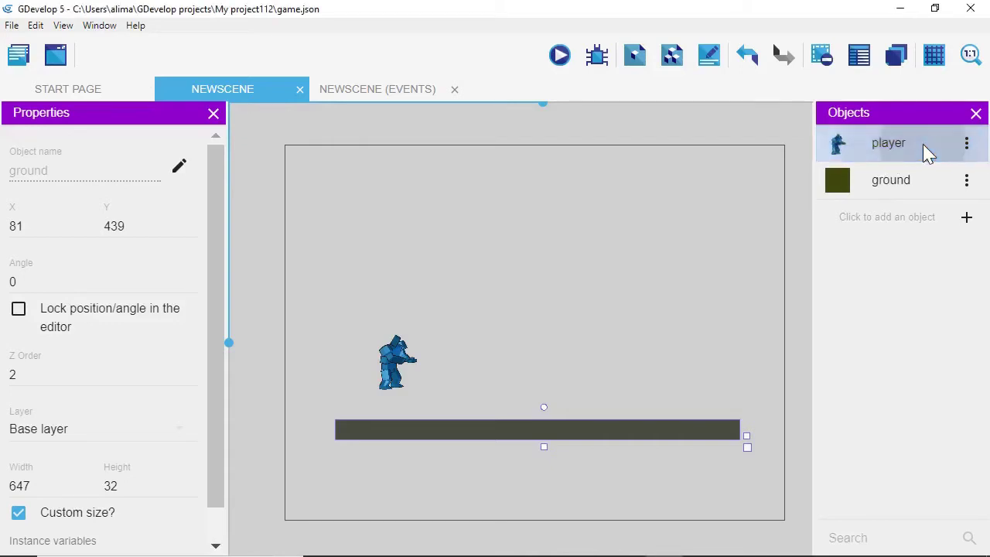
{"action": "left_click_drag", "start_coordinate": [782, 250], "coordinate": [796, 426]}
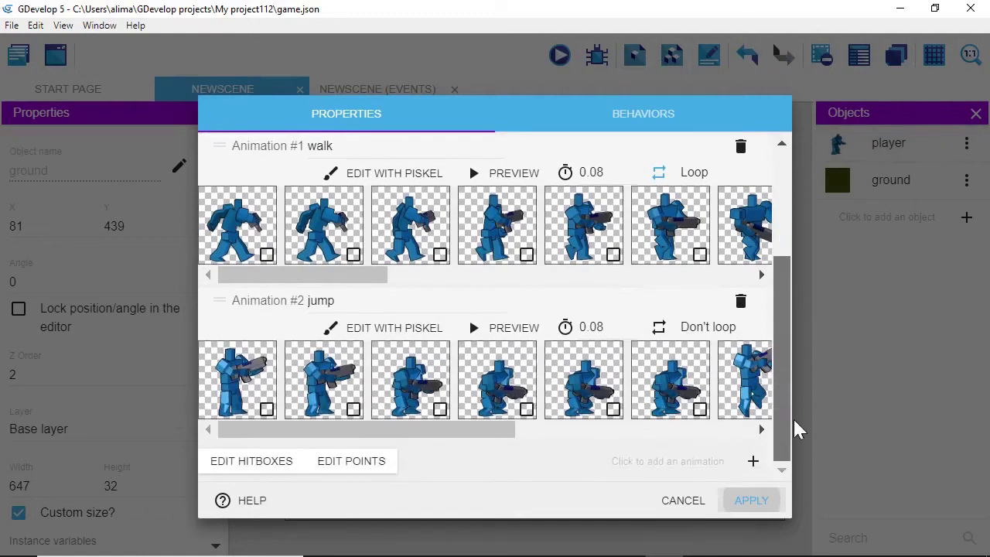
{"action": "left_click", "coordinate": [259, 462]}
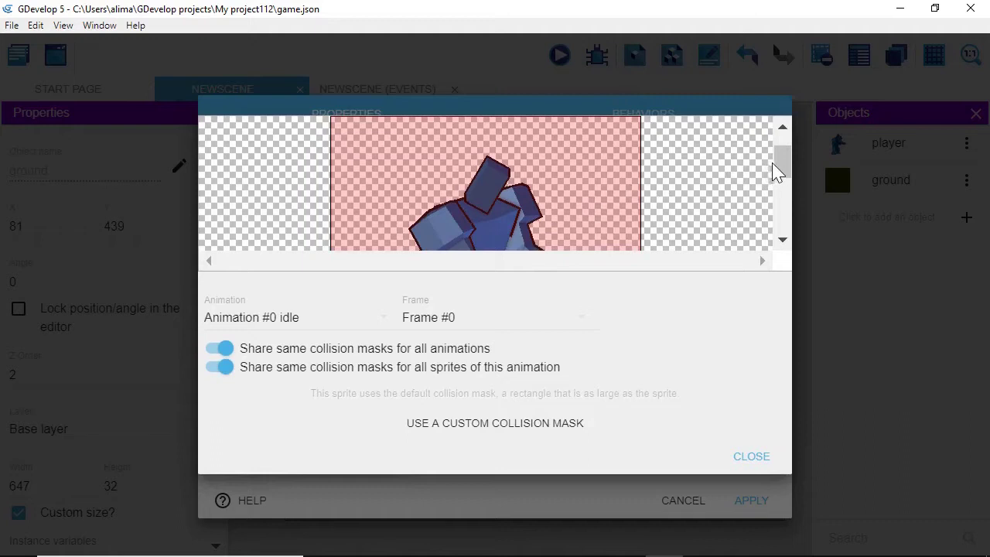
{"action": "left_click_drag", "start_coordinate": [782, 171], "coordinate": [780, 219]}
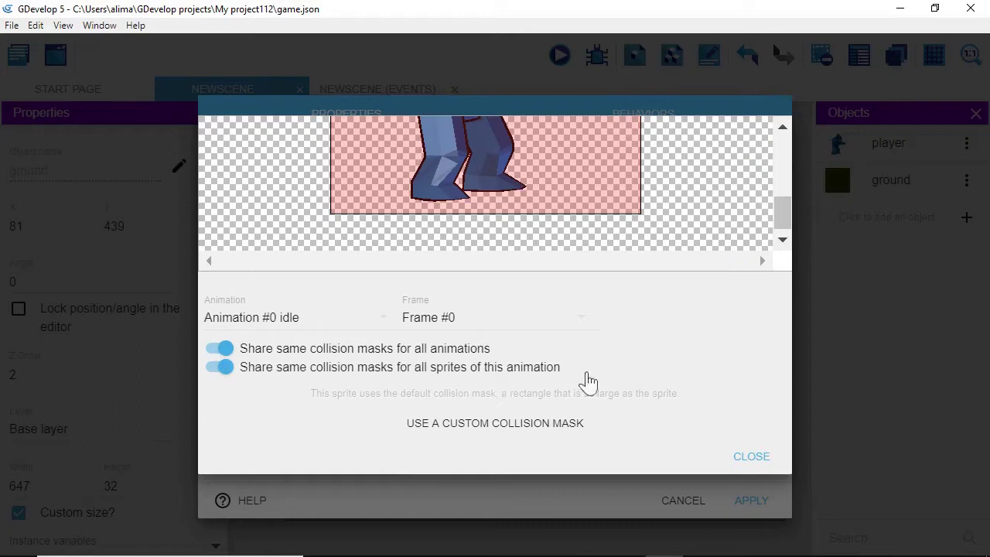
{"action": "mouse_move", "coordinate": [773, 224]}
{"action": "left_mouse_down"}
{"action": "mouse_move", "coordinate": [778, 159]}
{"action": "mouse_move", "coordinate": [773, 210]}
{"action": "left_mouse_up"}
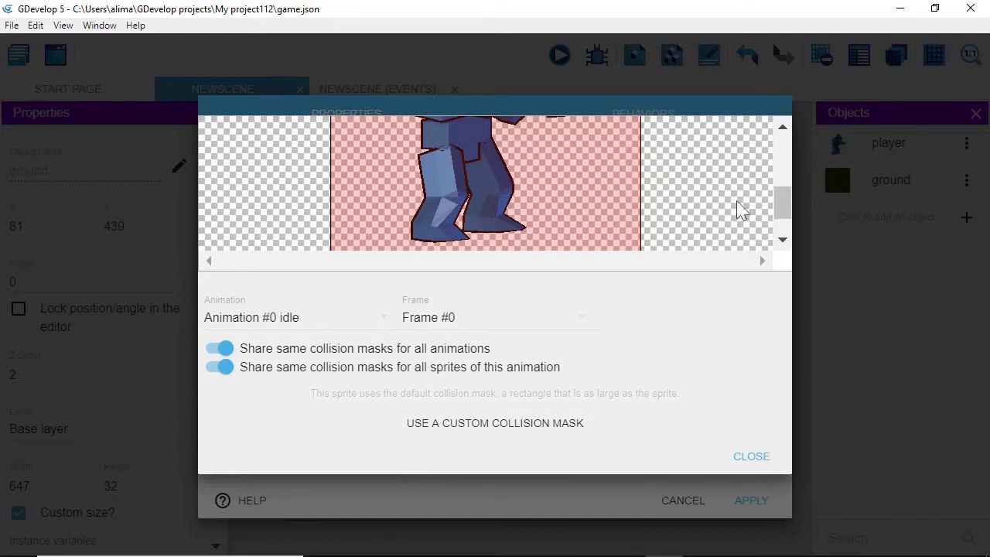
{"action": "left_click_drag", "start_coordinate": [779, 204], "coordinate": [781, 217]}
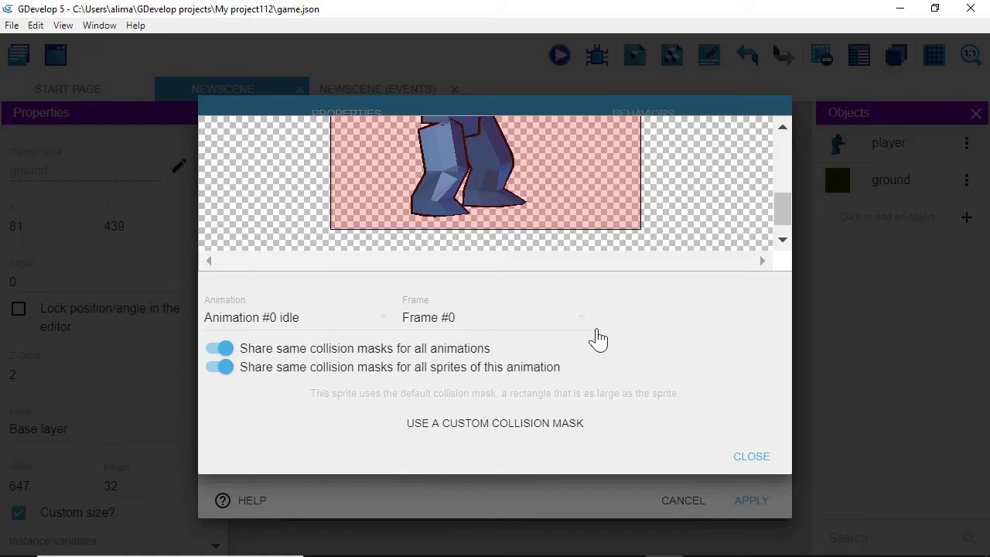
- Switch the player to a custom collision mask and add a quadrilateral polygon to it
{"action": "left_click", "coordinate": [472, 426]}
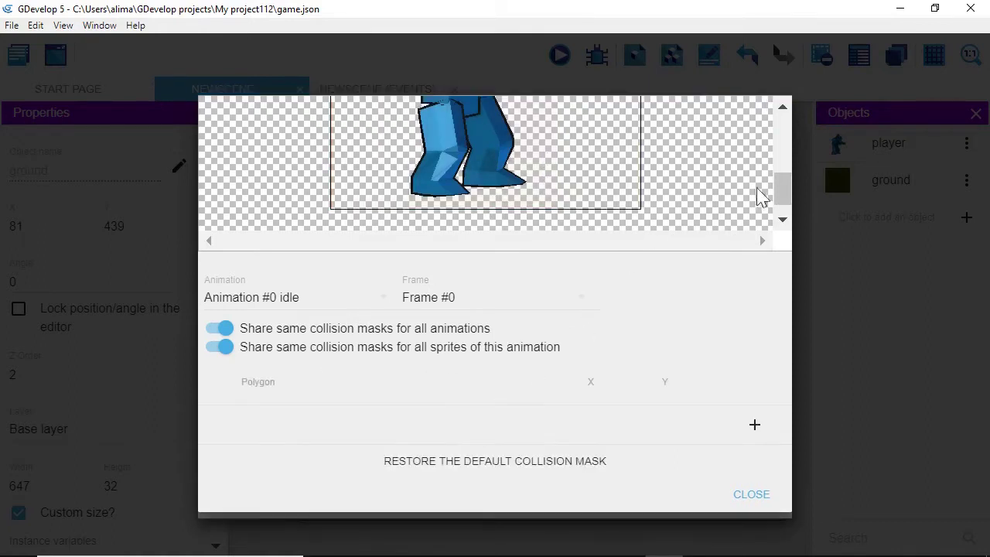
{"action": "mouse_move", "coordinate": [781, 191]}
{"action": "left_mouse_down"}
{"action": "mouse_move", "coordinate": [781, 164]}
{"action": "mouse_move", "coordinate": [780, 182]}
{"action": "left_mouse_up"}
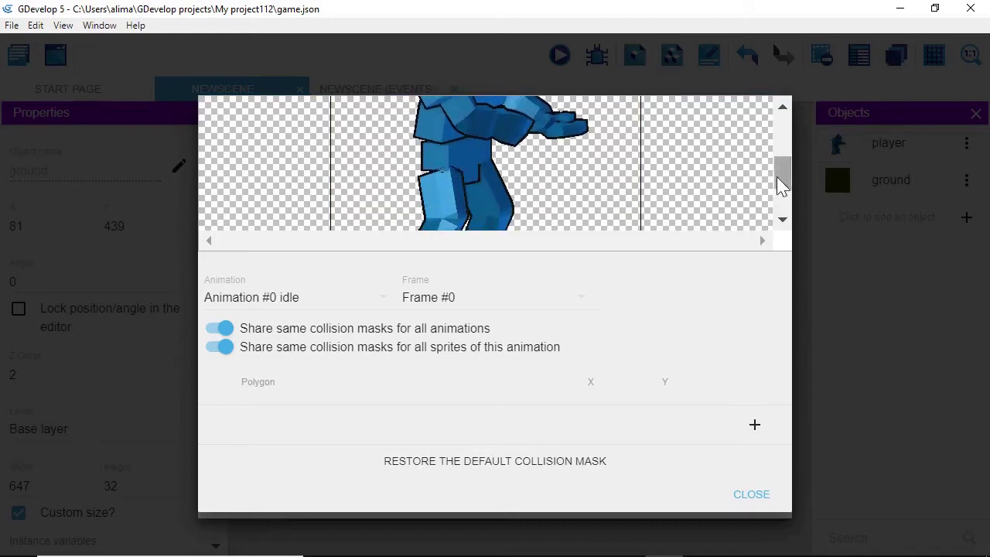
{"action": "left_click", "coordinate": [754, 426]}
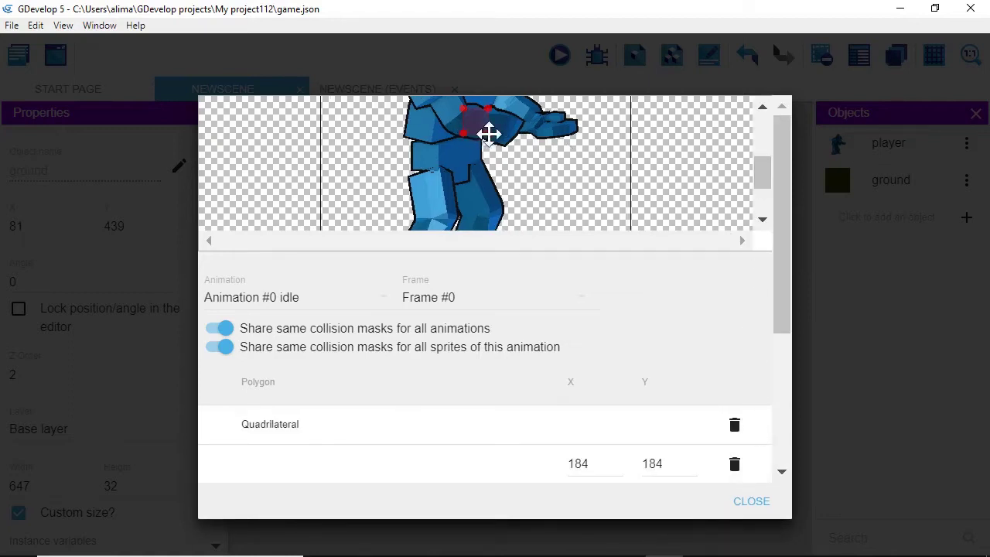
{"action": "left_click_drag", "start_coordinate": [762, 188], "coordinate": [761, 187]}
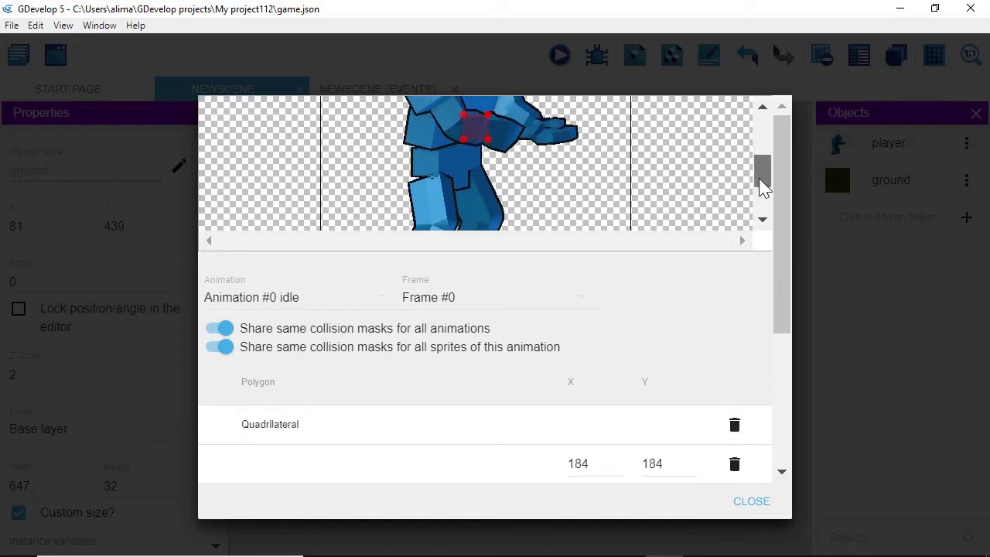
- Move the two lower corners of the mask polygon outward and down to just above the soles of the player's feet
{"action": "left_click_drag", "start_coordinate": [487, 140], "coordinate": [561, 213]}
{"action": "left_click_drag", "start_coordinate": [461, 142], "coordinate": [393, 216]}
{"action": "left_click_drag", "start_coordinate": [760, 183], "coordinate": [762, 199]}
{"action": "left_click_drag", "start_coordinate": [561, 165], "coordinate": [536, 187]}
{"action": "left_click_drag", "start_coordinate": [393, 168], "coordinate": [378, 191]}
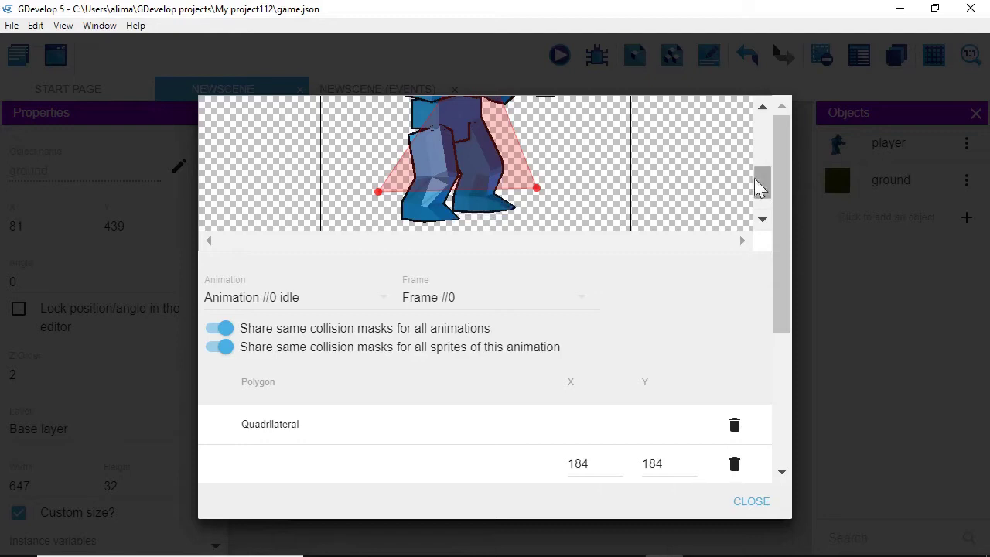
- Move the two upper corners of the mask polygon outward beside the player's head, with the upper-left corner at about X 71, Y 78
{"action": "left_click_drag", "start_coordinate": [762, 181], "coordinate": [762, 147]}
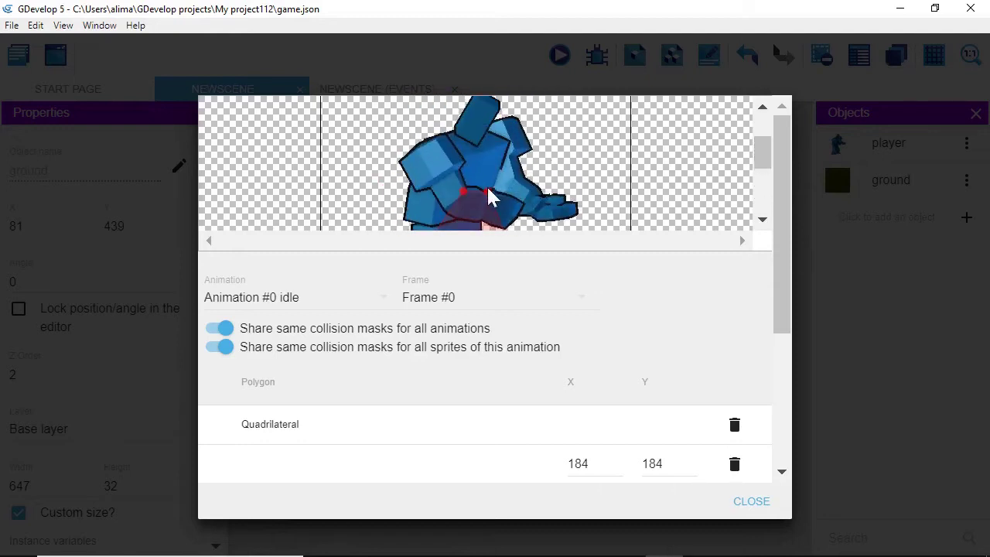
{"action": "left_click_drag", "start_coordinate": [489, 195], "coordinate": [549, 120]}
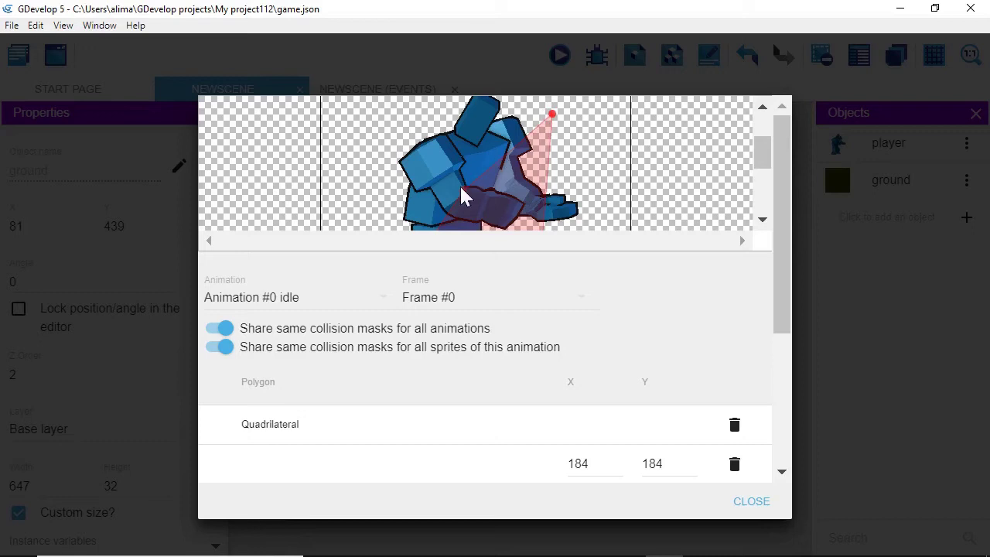
{"action": "left_click_drag", "start_coordinate": [460, 193], "coordinate": [380, 116]}
{"action": "left_click_drag", "start_coordinate": [551, 114], "coordinate": [551, 111]}
{"action": "left_click_drag", "start_coordinate": [379, 116], "coordinate": [376, 109]}
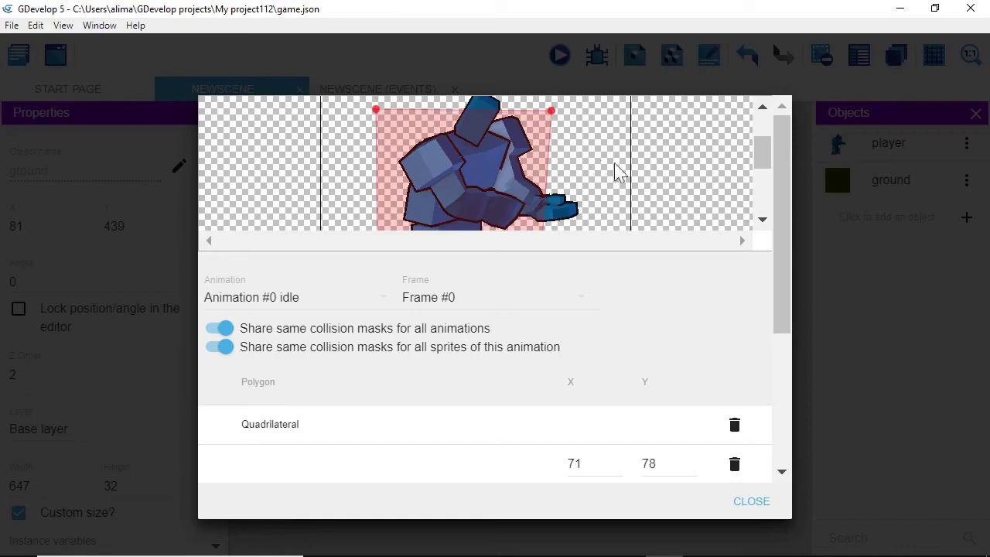
- Shift the mask polygon's lower-right corner outward to line up vertically with its upper-right corner
{"action": "left_click_drag", "start_coordinate": [762, 159], "coordinate": [760, 187]}
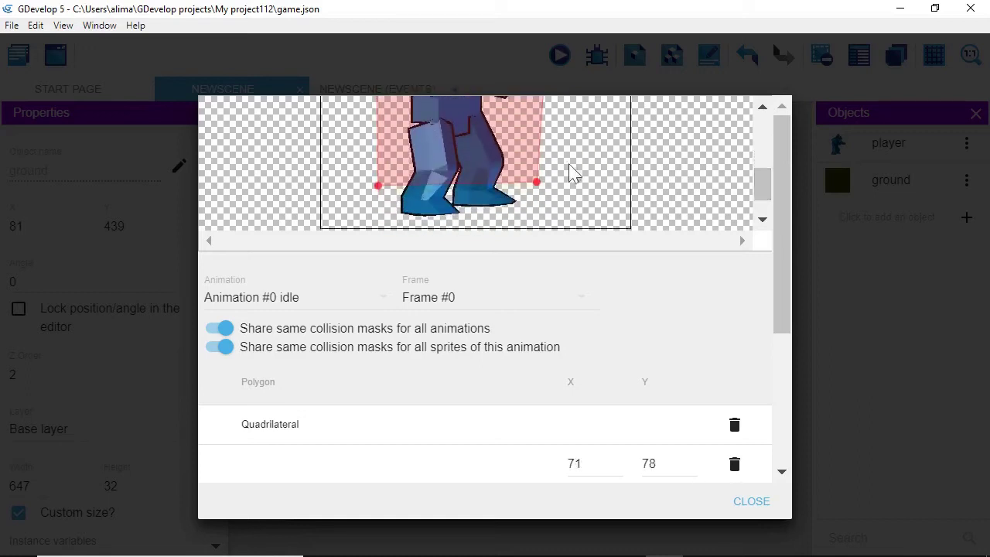
{"action": "left_click_drag", "start_coordinate": [537, 181], "coordinate": [553, 182]}
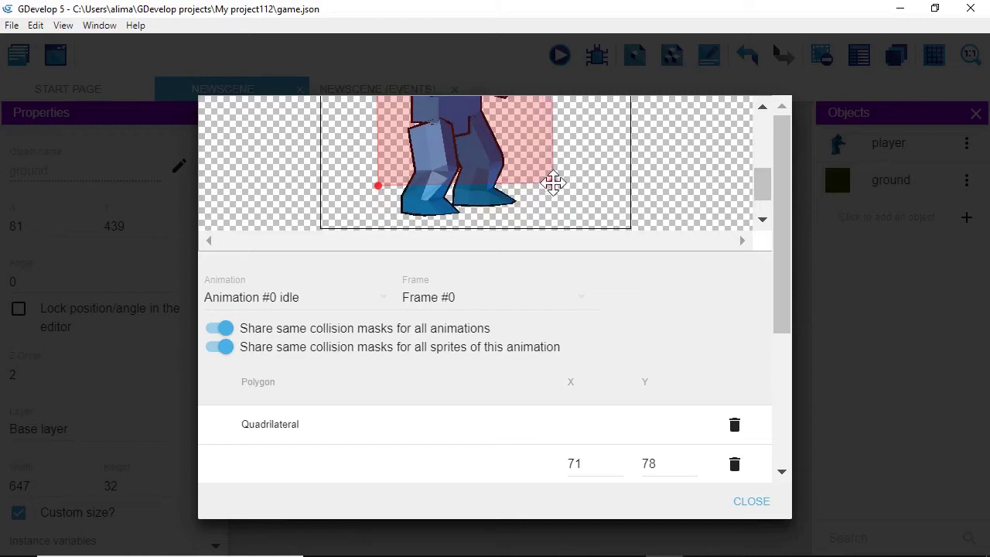
{"action": "left_click_drag", "start_coordinate": [758, 199], "coordinate": [750, 166]}
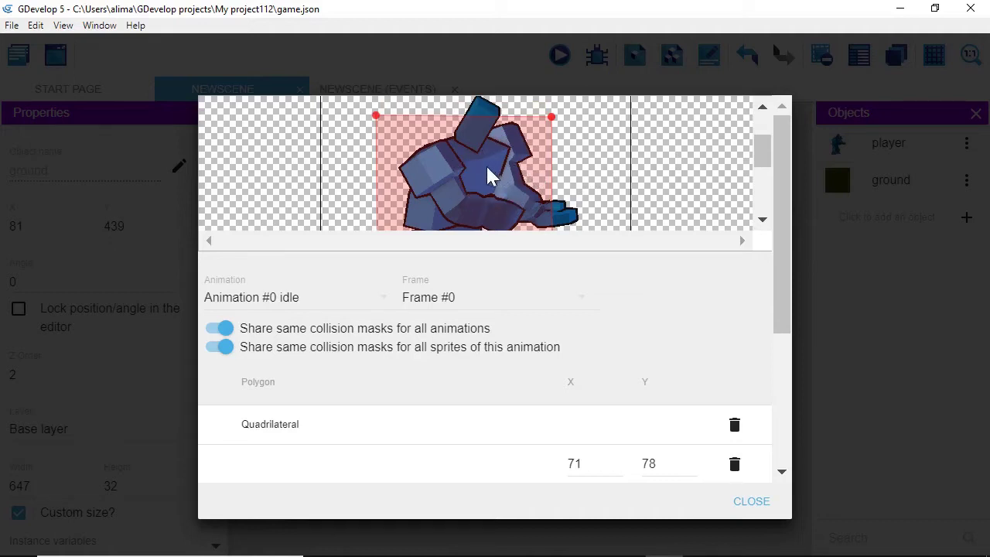
- Apply the custom collision mask to the player object and launch a preview of the scene
{"action": "left_click_drag", "start_coordinate": [778, 305], "coordinate": [779, 448]}
{"action": "left_click", "coordinate": [752, 501]}
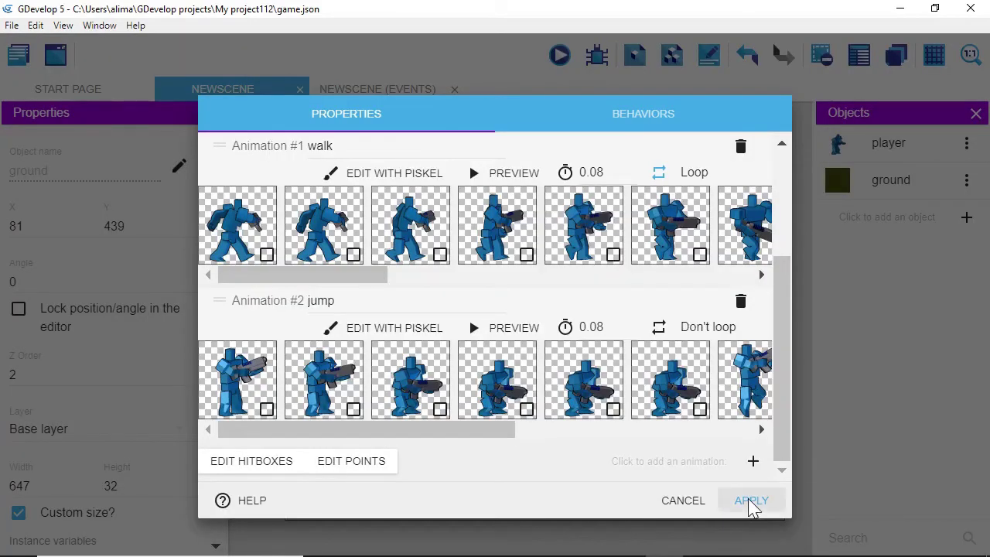
{"action": "left_click", "coordinate": [750, 501]}
{"action": "left_click", "coordinate": [561, 61]}
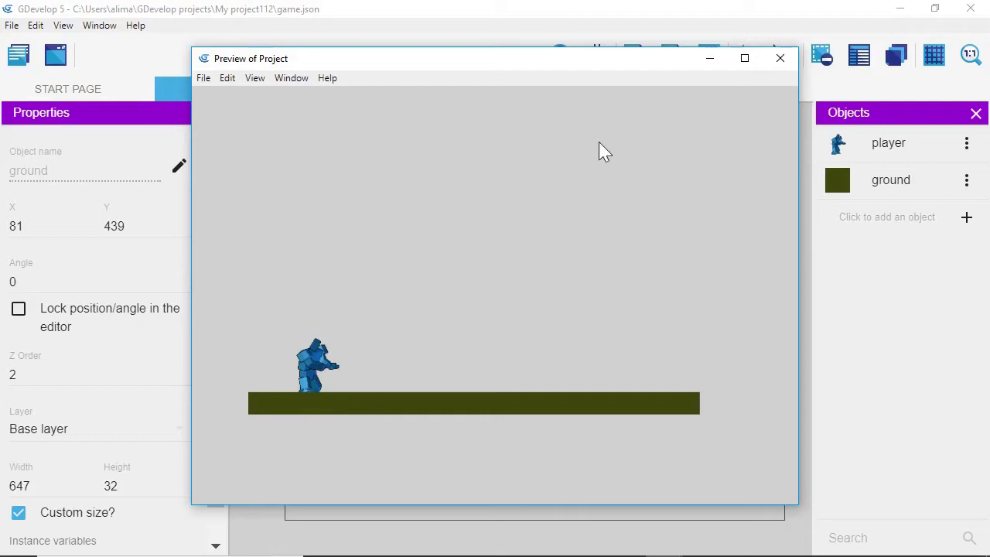
- Close the preview and set the player instance's Z order to 4 so it is drawn in front of the ground
{"action": "left_click", "coordinate": [779, 59]}
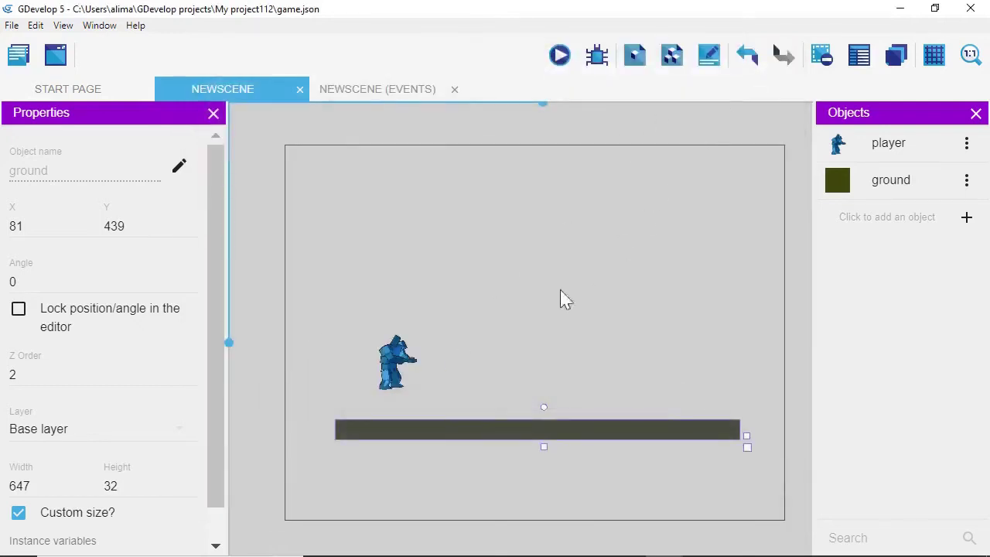
{"action": "left_click", "coordinate": [404, 368]}
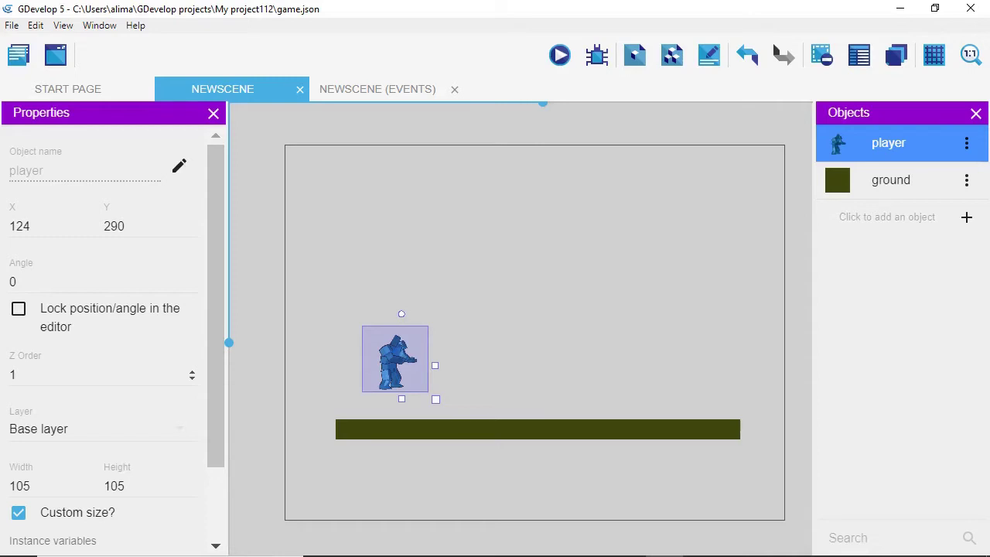
{"action": "left_click", "coordinate": [435, 436]}
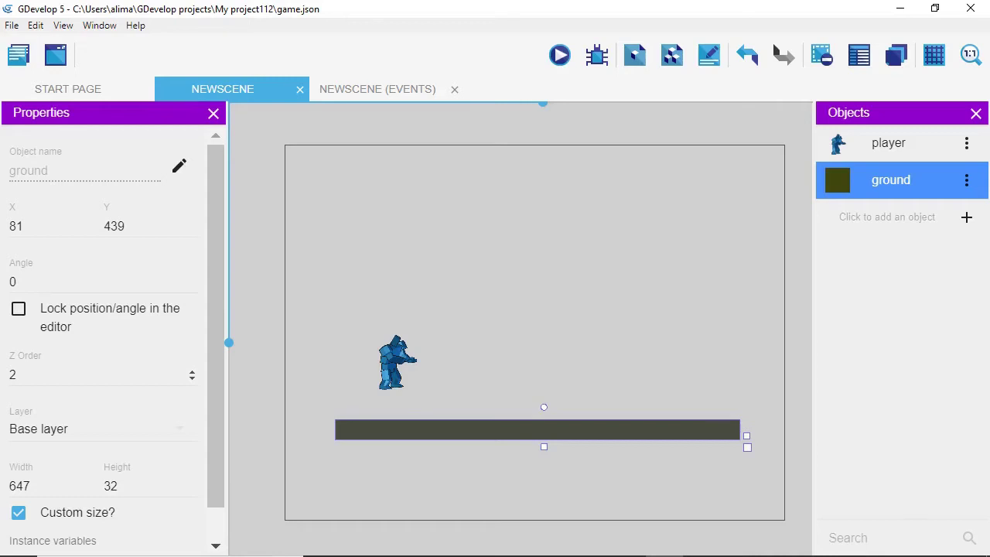
{"action": "left_click", "coordinate": [391, 364]}
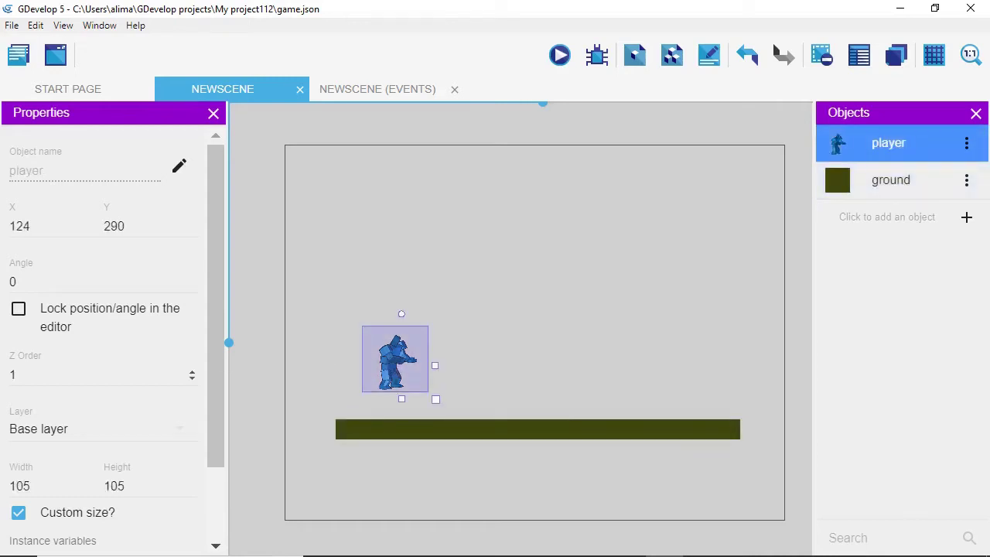
{"action": "left_click", "coordinate": [31, 376]}
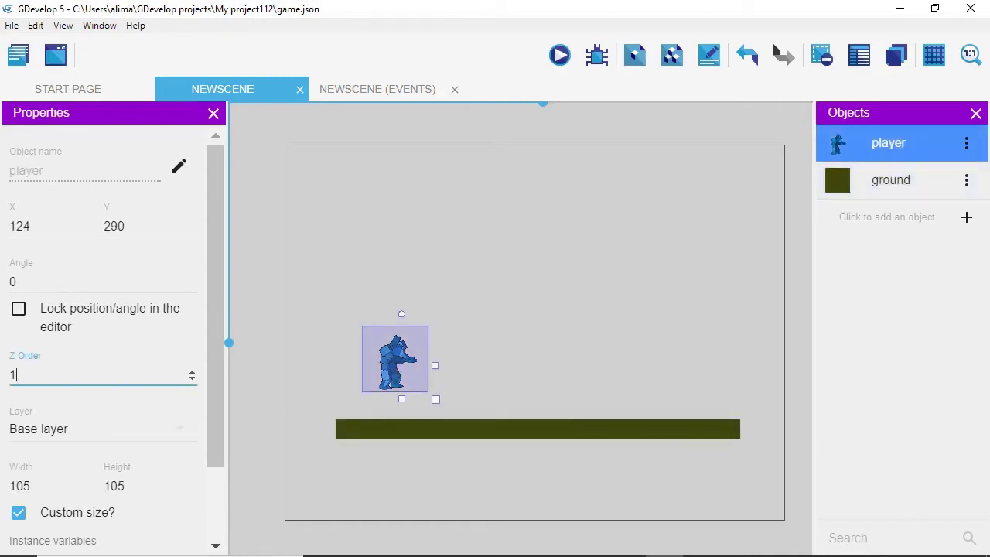
{"action": "key", "text": "BackSpace"}
{"action": "type", "text": "4"}
{"action": "left_click", "coordinate": [246, 260]}
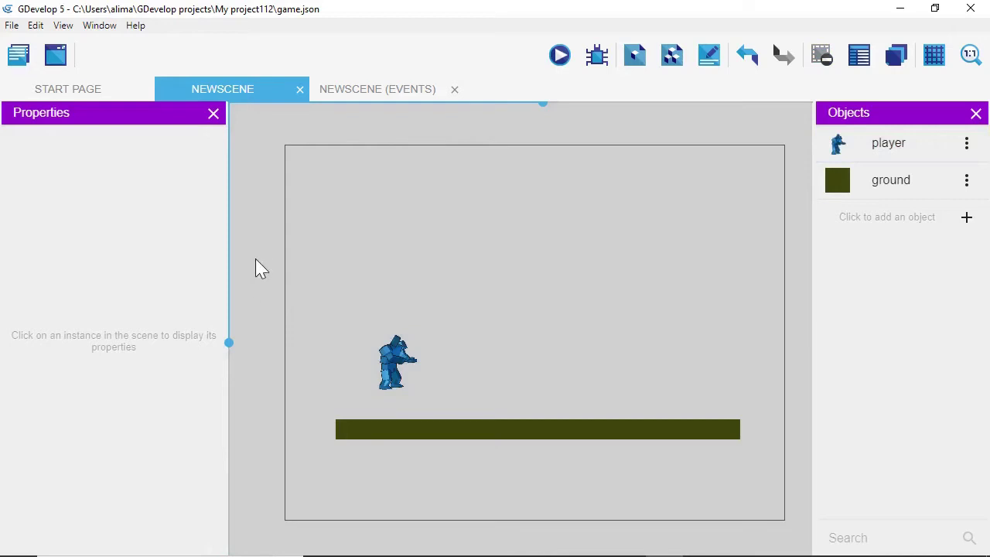
- Compare the Z orders of the player and ground instances, and check in a preview how the player's feet overlap the ground
{"action": "left_click", "coordinate": [394, 363]}
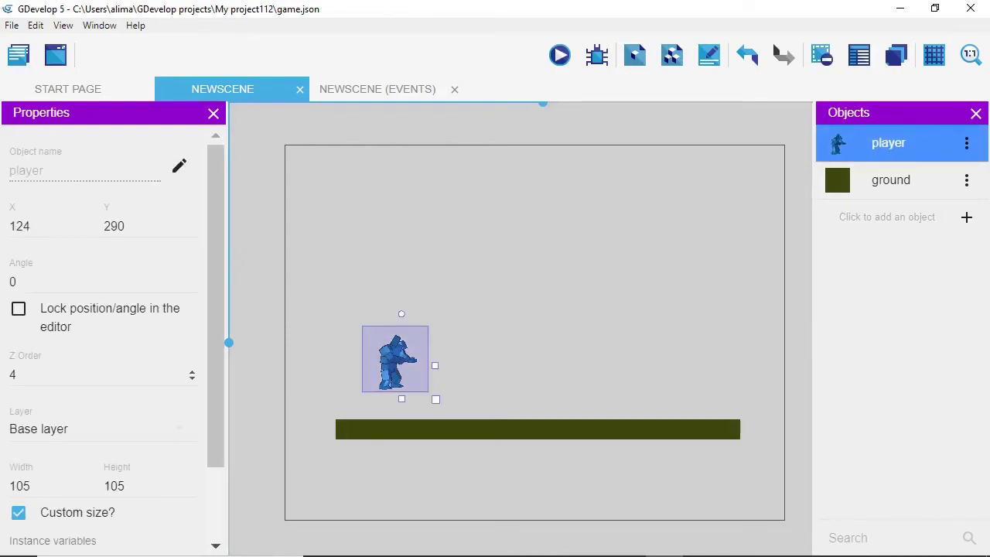
{"action": "left_click", "coordinate": [349, 435]}
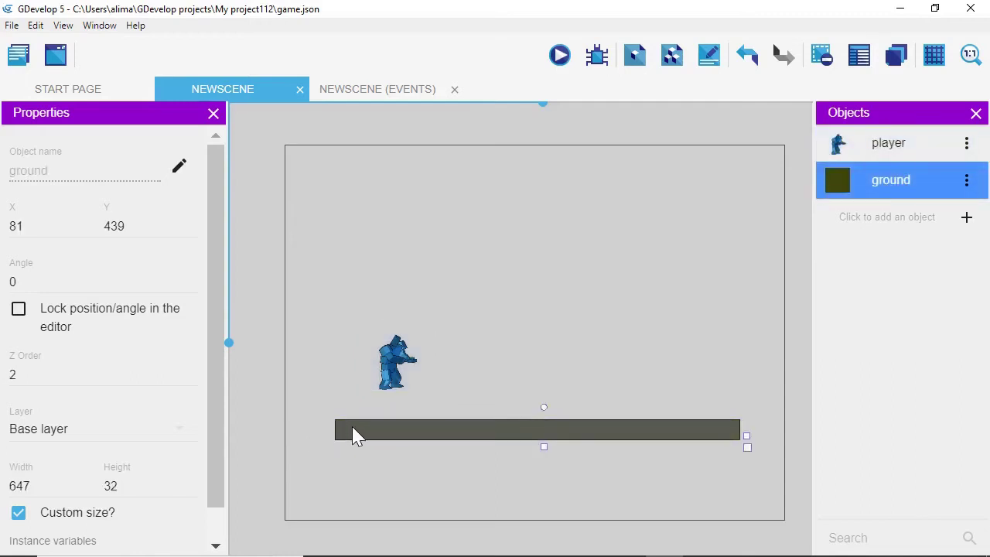
{"action": "left_click", "coordinate": [400, 367]}
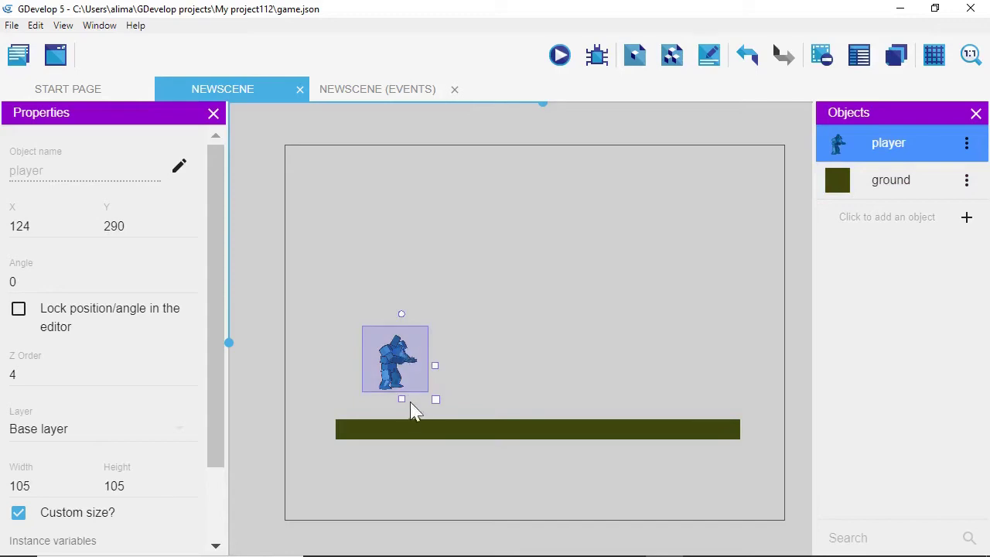
{"action": "left_click", "coordinate": [560, 56]}
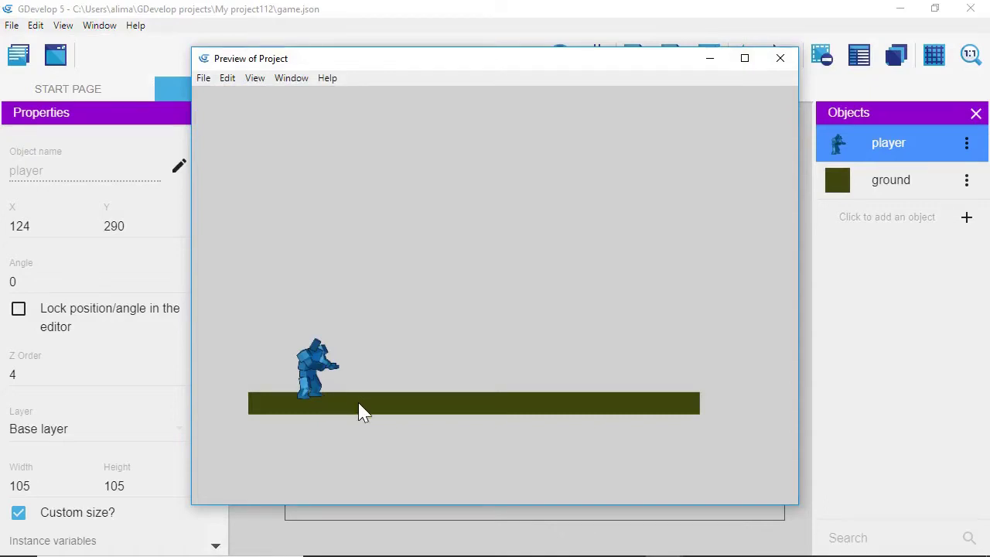
{"action": "left_click", "coordinate": [779, 58]}
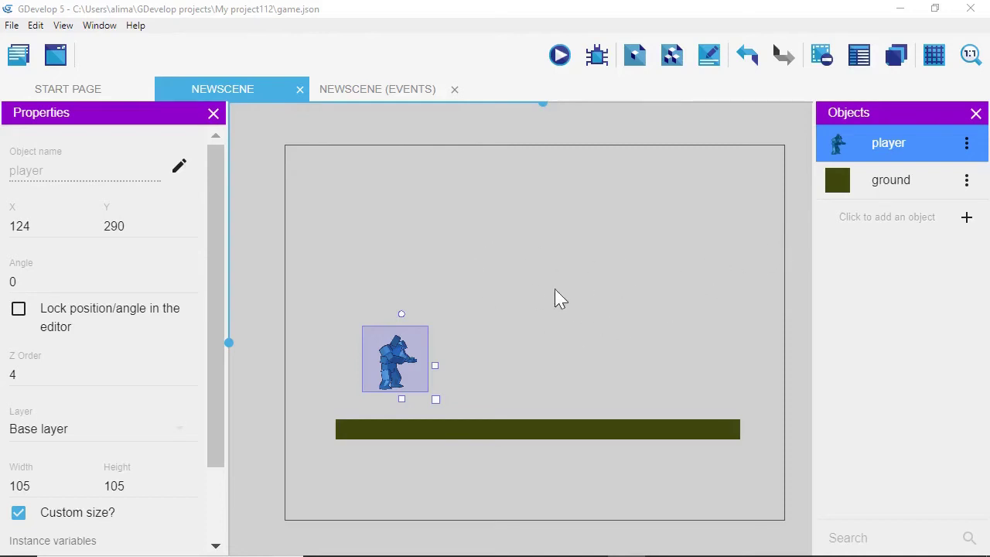
- Add a new event to the scene's events with the Platform Behavior condition "Is on floor" for the player
{"action": "left_click", "coordinate": [386, 91]}
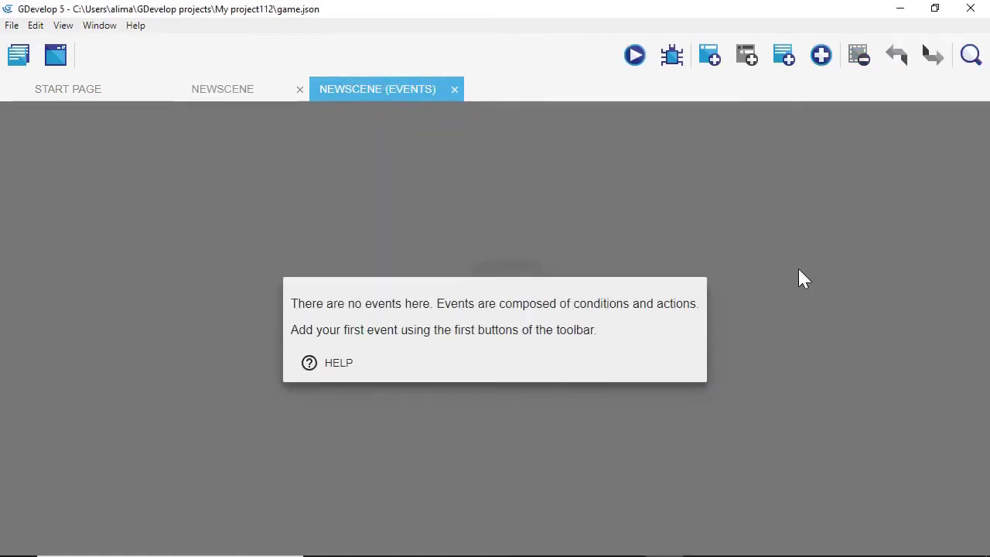
{"action": "left_click", "coordinate": [710, 57]}
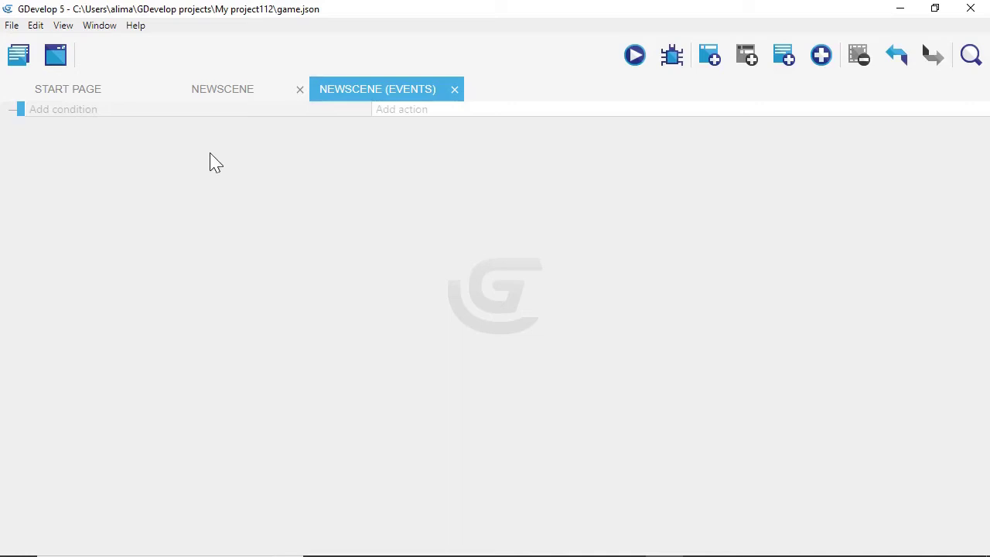
{"action": "left_click", "coordinate": [68, 110]}
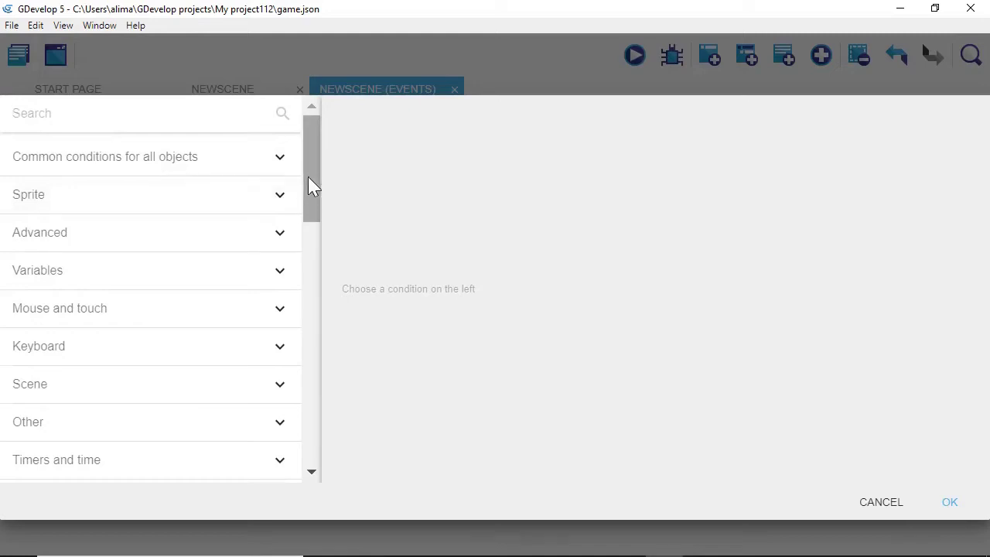
{"action": "left_click_drag", "start_coordinate": [308, 179], "coordinate": [309, 269]}
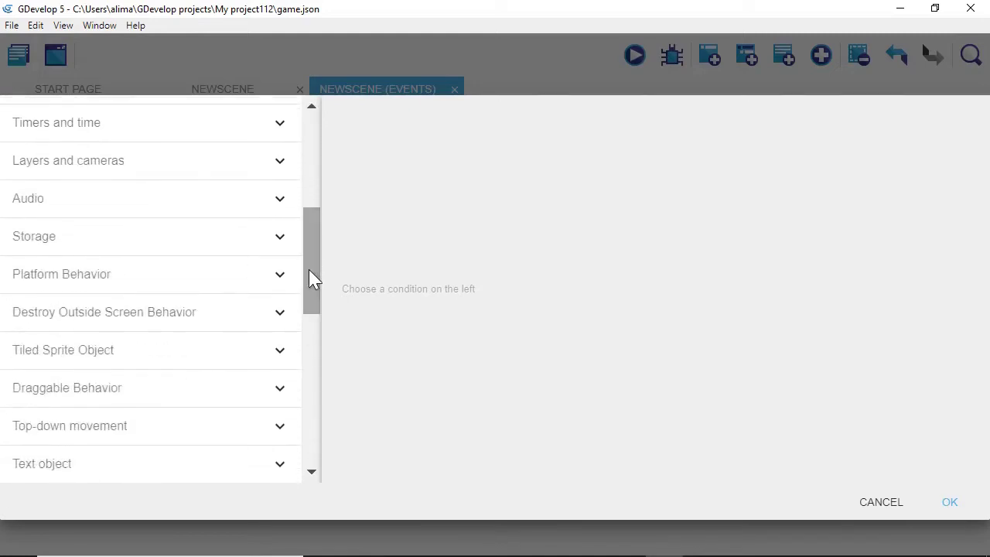
{"action": "left_click", "coordinate": [166, 272]}
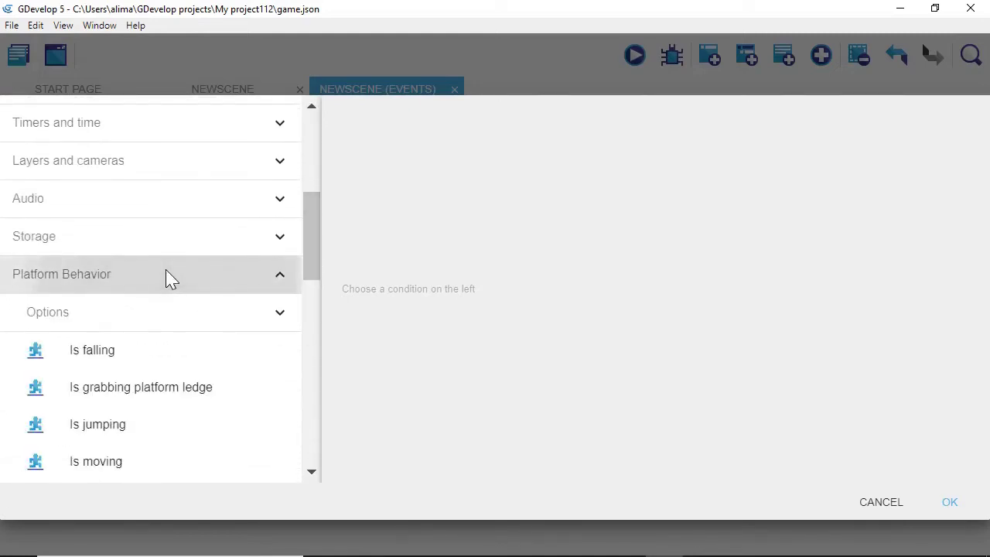
{"action": "left_click_drag", "start_coordinate": [309, 236], "coordinate": [314, 291]}
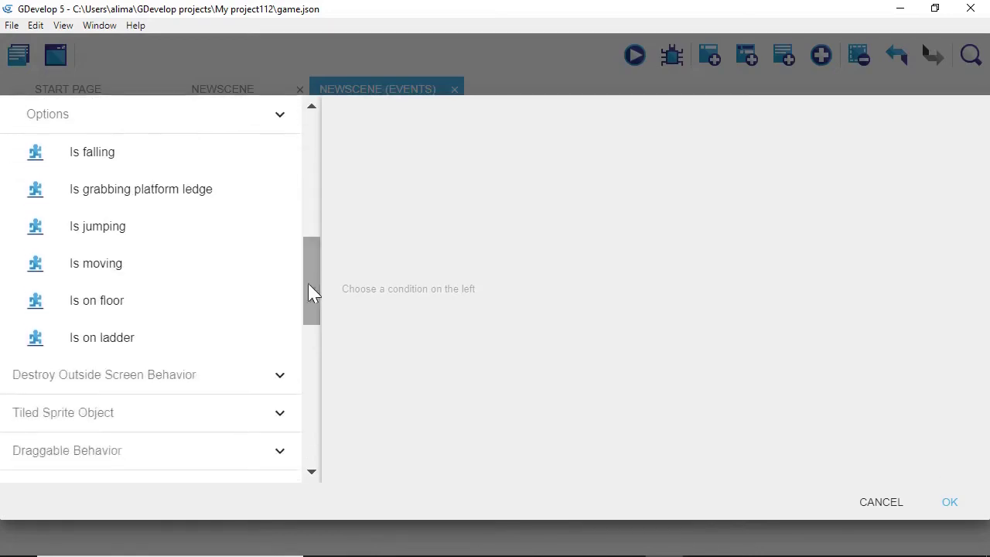
{"action": "left_click", "coordinate": [160, 301]}
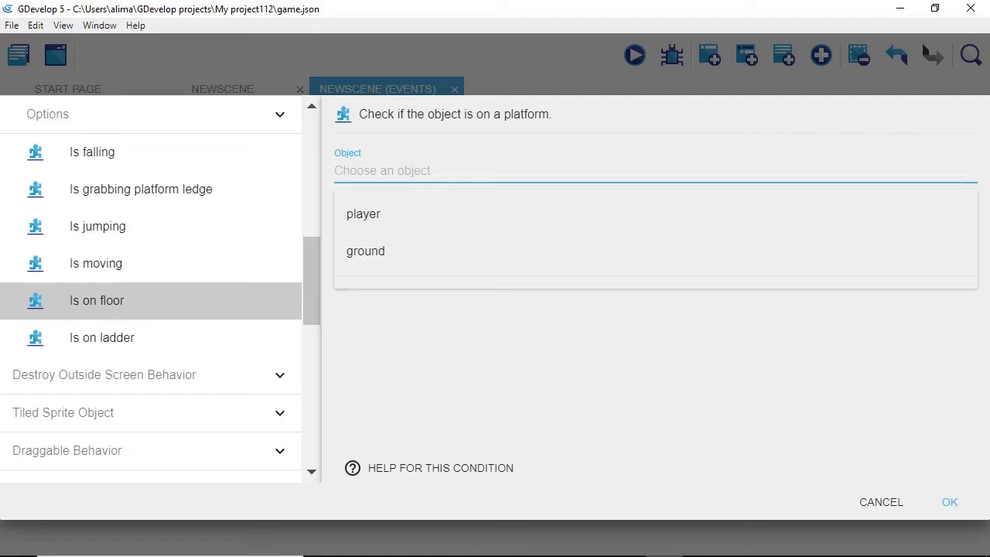
{"action": "left_click", "coordinate": [453, 216]}
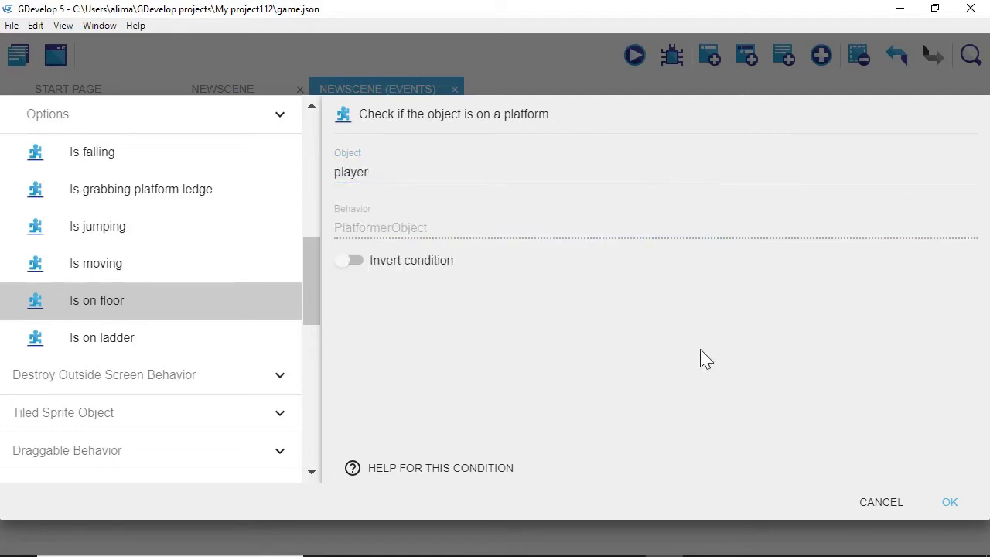
{"action": "left_click", "coordinate": [951, 503]}
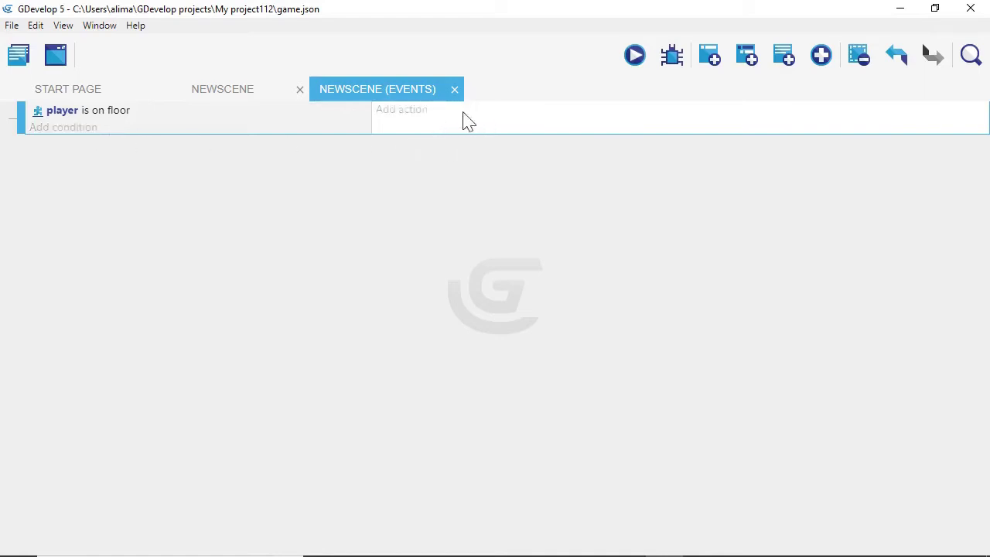
- Add a sub-event under the "player is on floor" event with the Platform Behavior condition "Is moving" for the player
{"action": "left_click", "coordinate": [249, 124]}
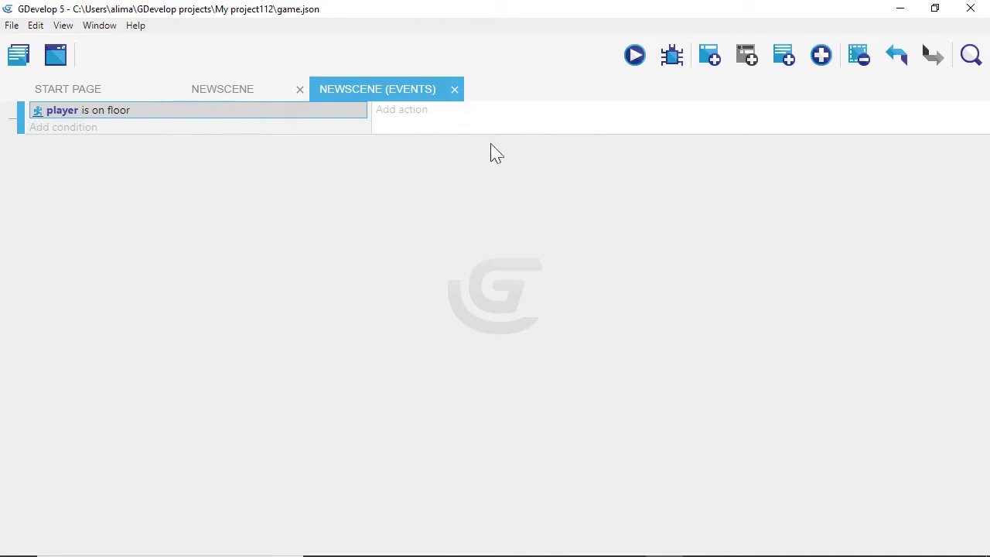
{"action": "left_click", "coordinate": [518, 130]}
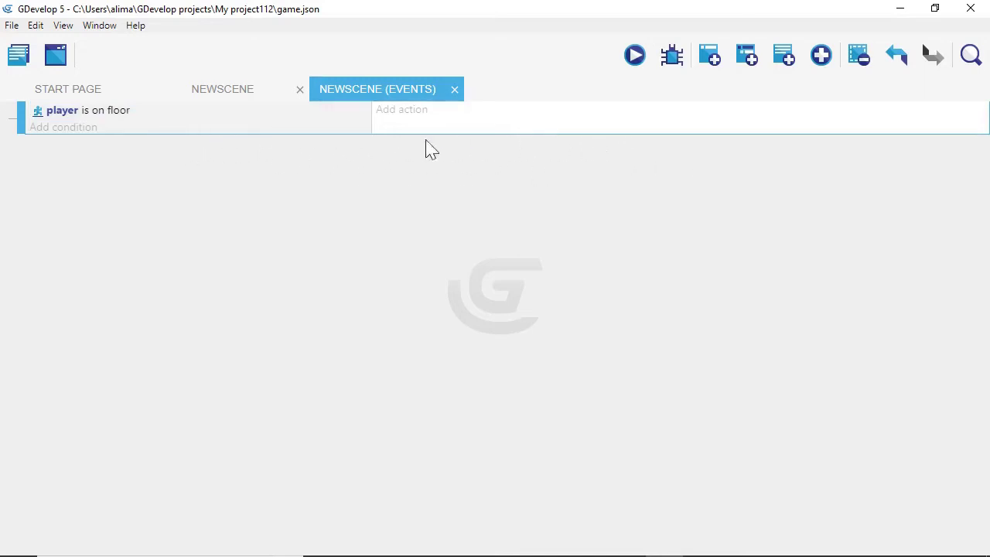
{"action": "left_click", "coordinate": [747, 58]}
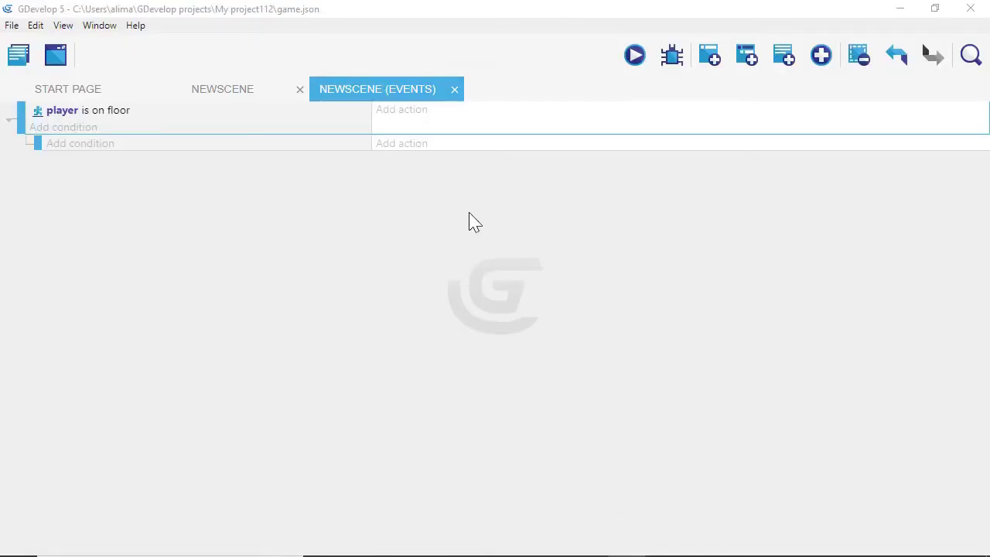
{"action": "left_click", "coordinate": [83, 155]}
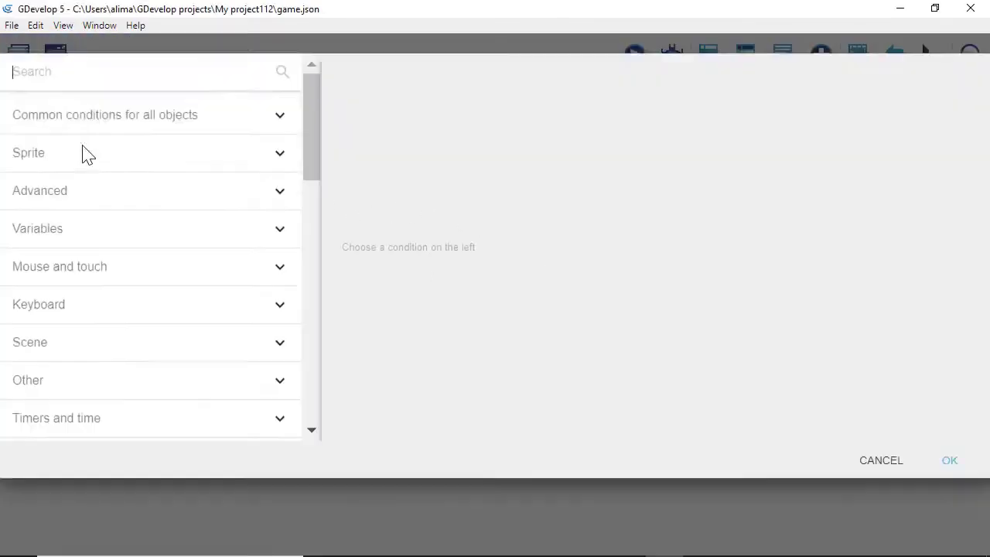
{"action": "scroll", "coordinate": [144, 294], "scroll_direction": "down", "scroll_amount": 3}
{"action": "scroll", "coordinate": [142, 294], "scroll_direction": "down", "scroll_amount": 3}
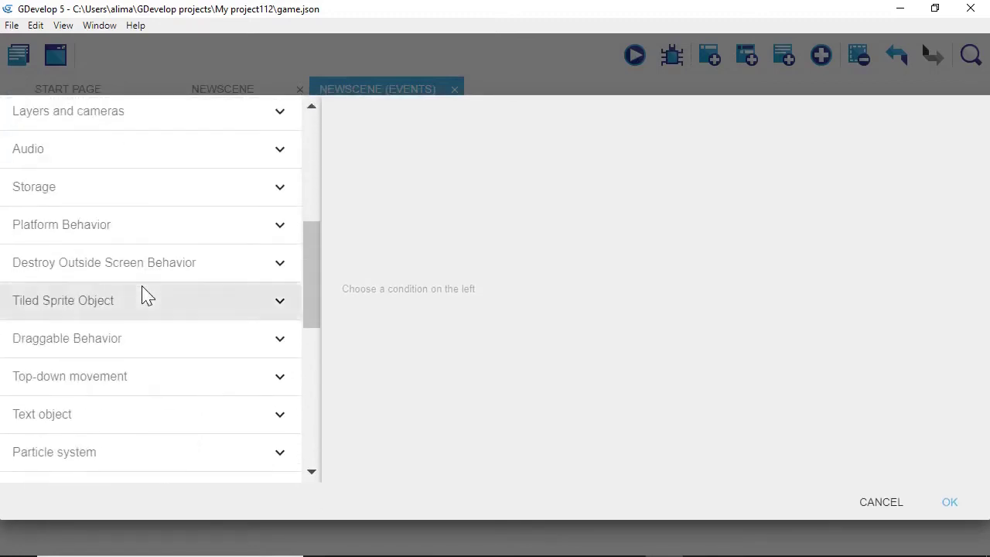
{"action": "left_click", "coordinate": [161, 232]}
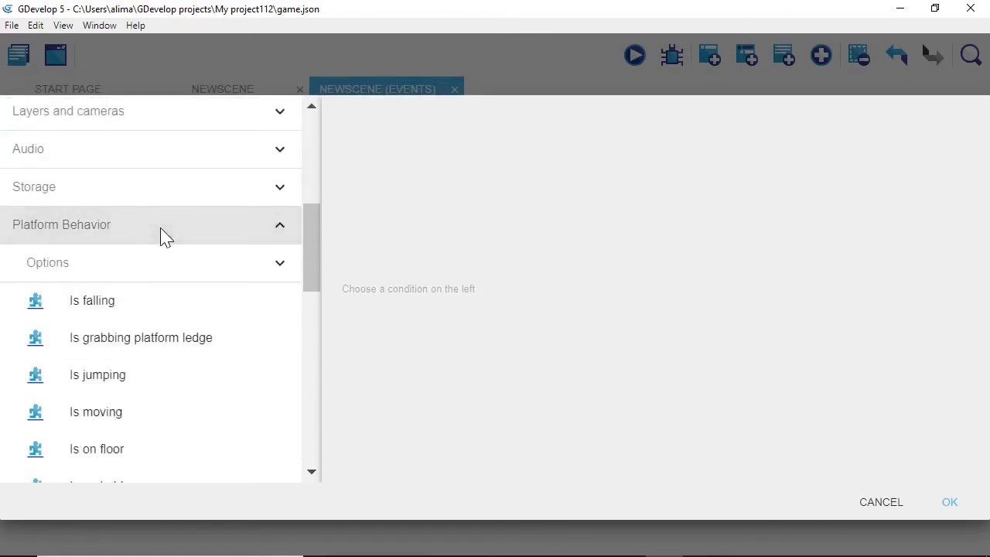
{"action": "left_click", "coordinate": [190, 416]}
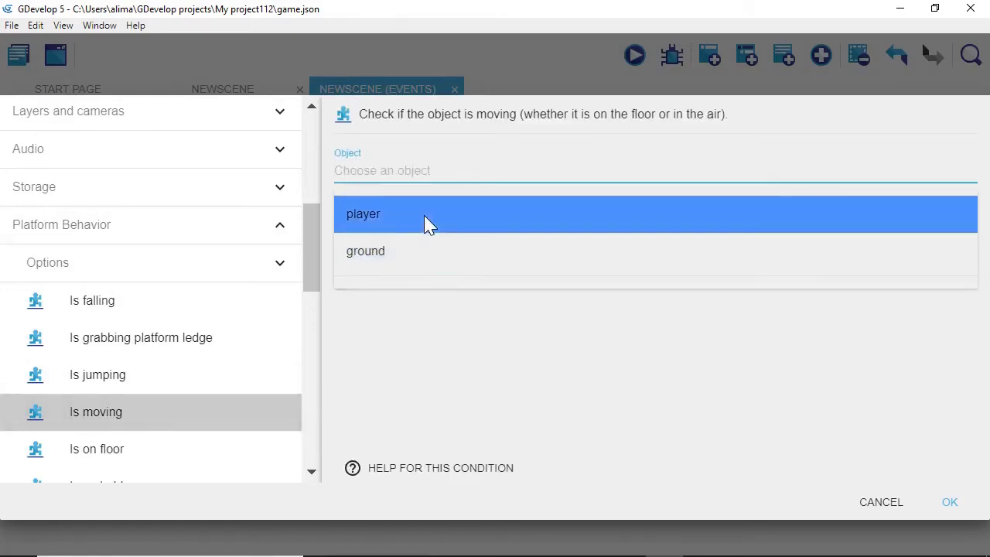
{"action": "left_click", "coordinate": [423, 217]}
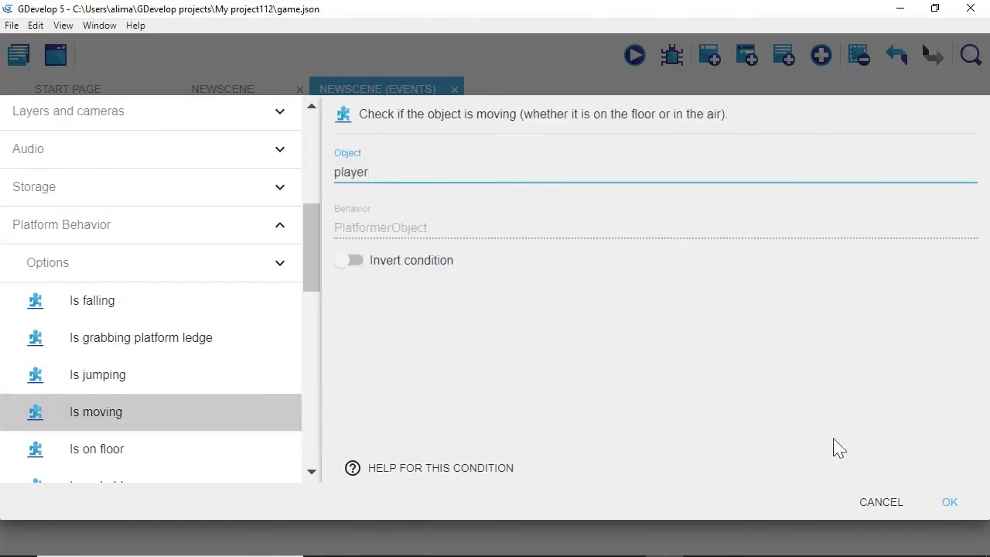
{"action": "left_click", "coordinate": [949, 502]}
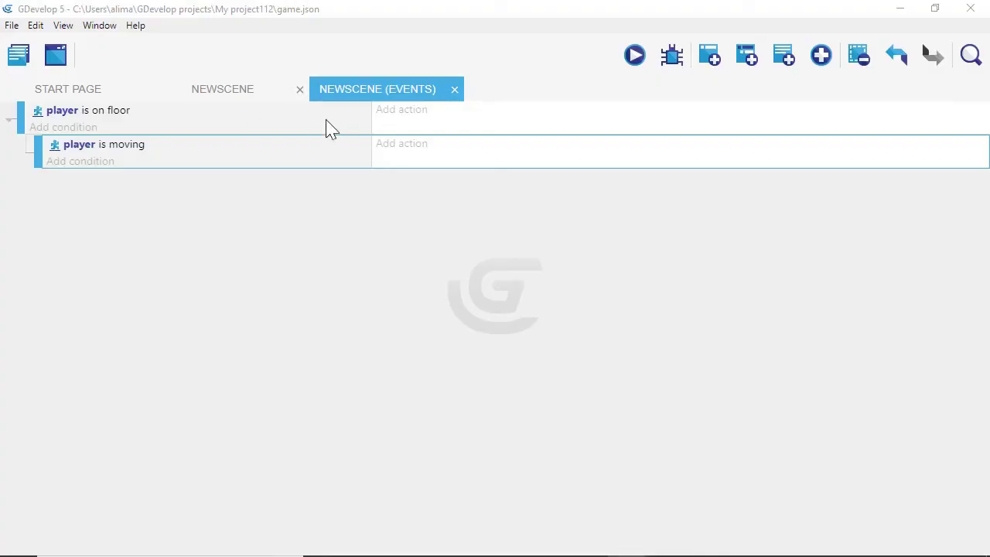
- Add an action to the "player is moving" sub-event that changes the player's animation by name to "walk"
{"action": "left_click", "coordinate": [686, 366]}
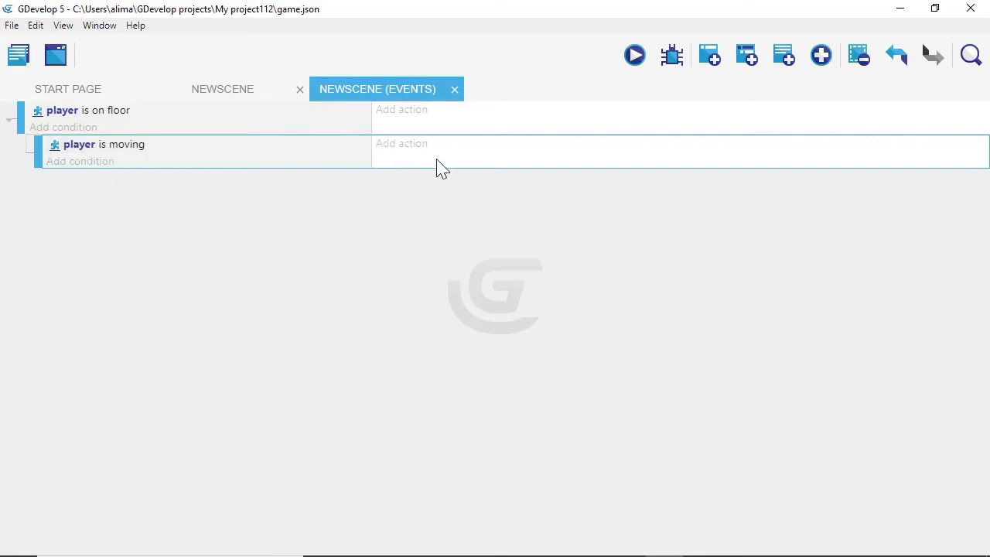
{"action": "left_click", "coordinate": [386, 155]}
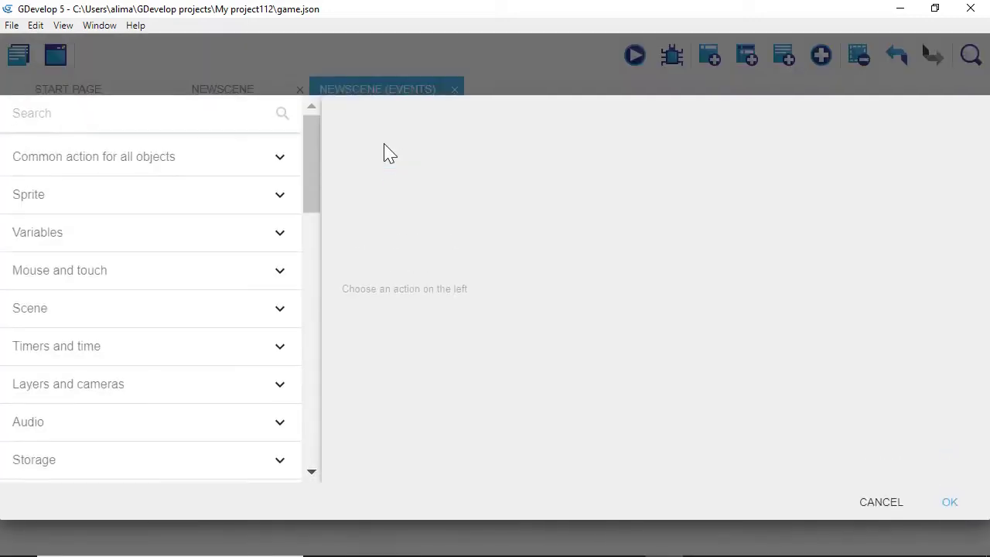
{"action": "left_click", "coordinate": [181, 200]}
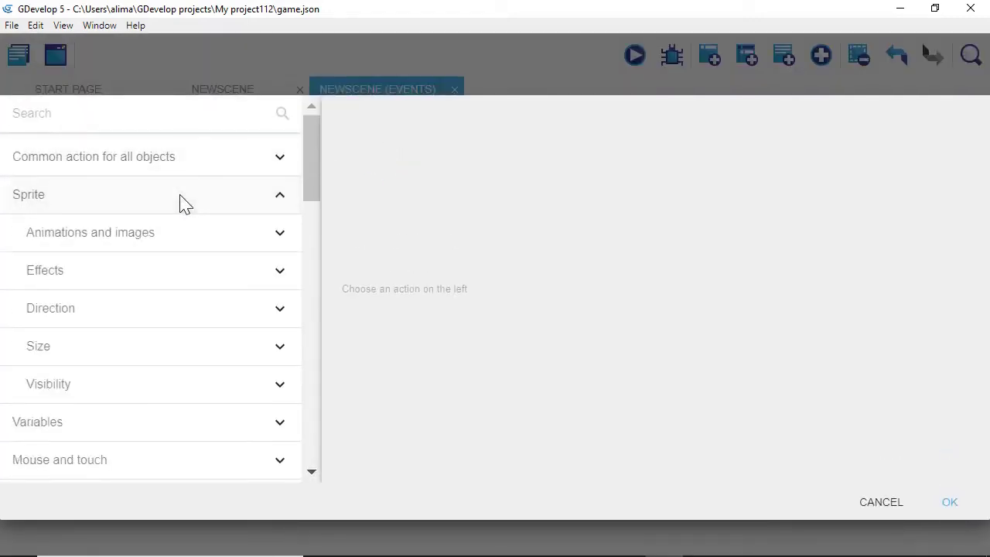
{"action": "left_click", "coordinate": [191, 233]}
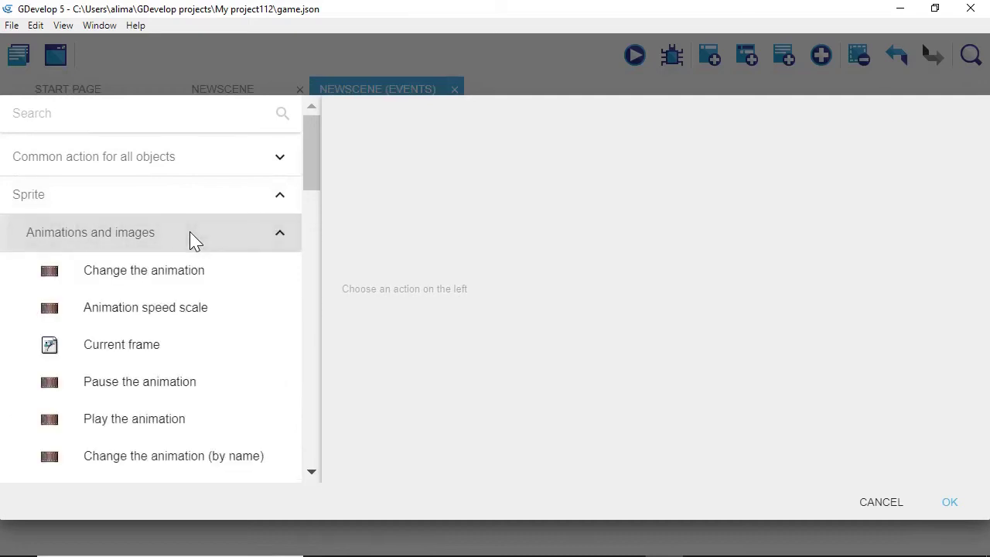
{"action": "left_click_drag", "start_coordinate": [312, 174], "coordinate": [312, 194]}
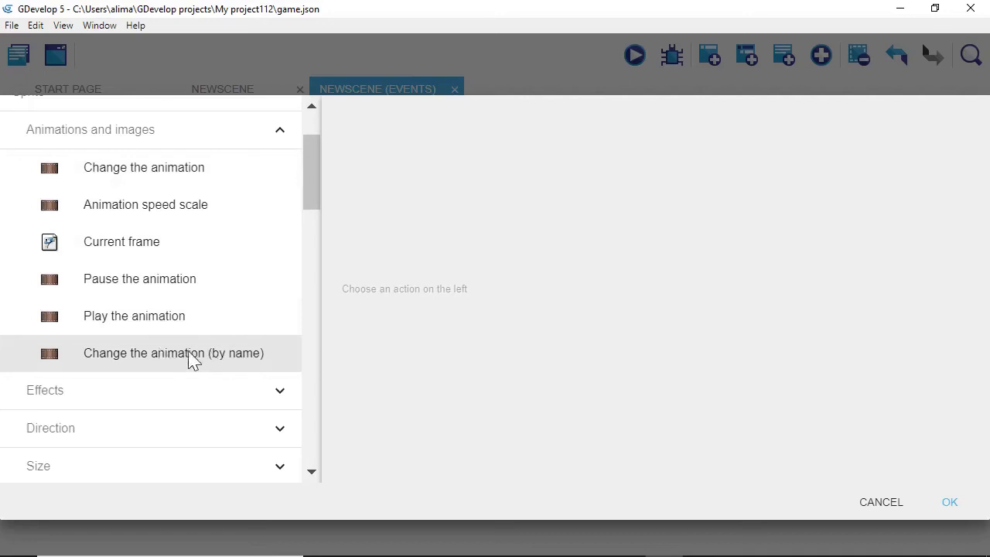
{"action": "left_click", "coordinate": [272, 353]}
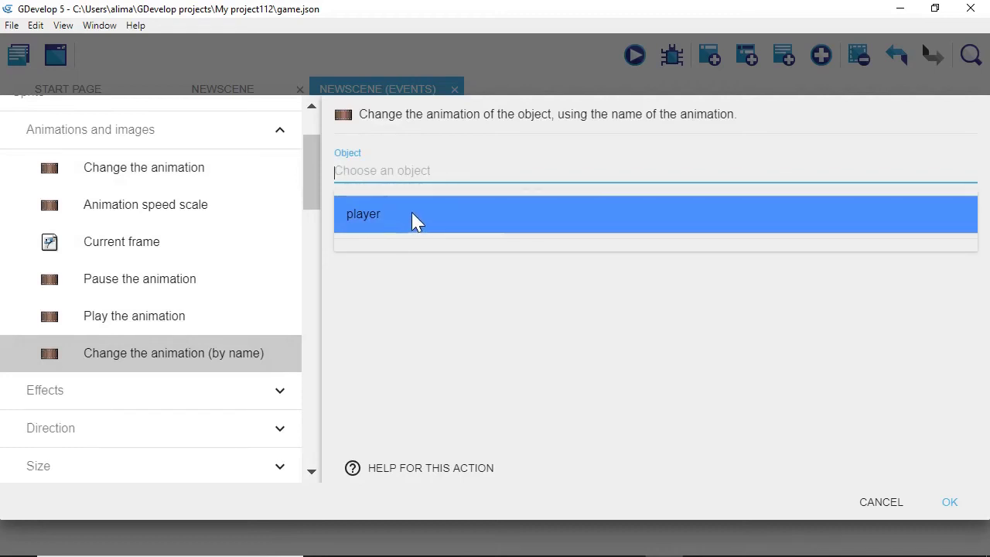
{"action": "left_click", "coordinate": [411, 212]}
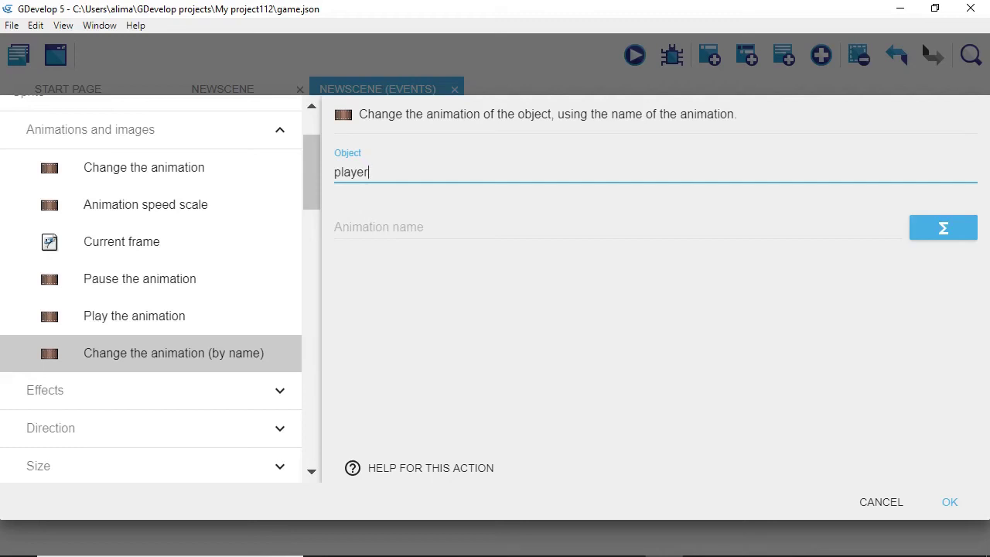
{"action": "left_click", "coordinate": [379, 226]}
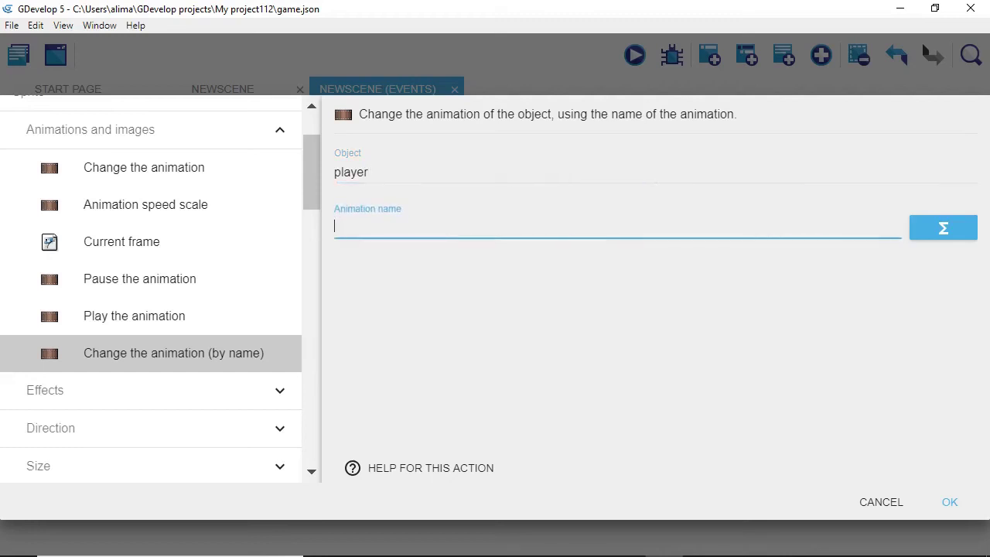
{"action": "type", "text": "\""}
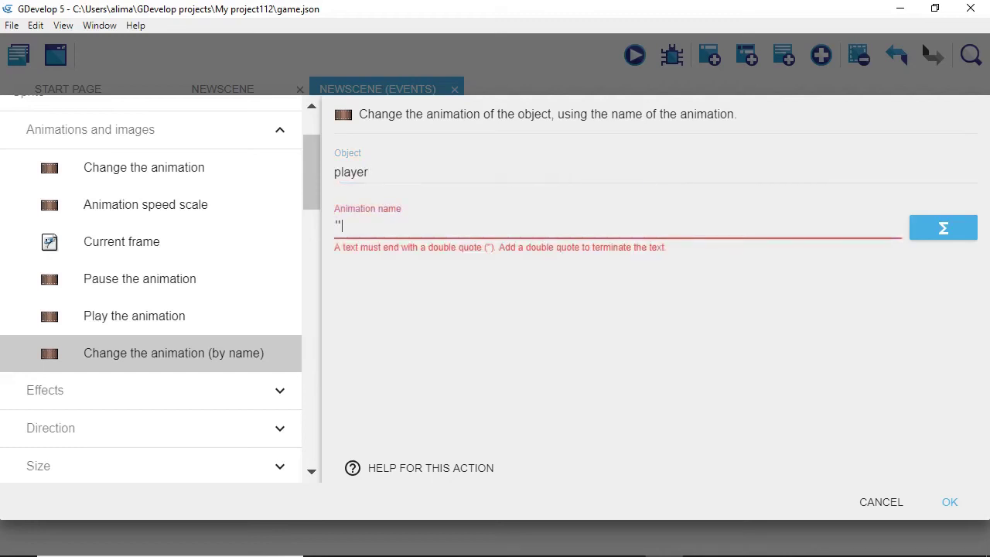
{"action": "type", "text": "walk\""}
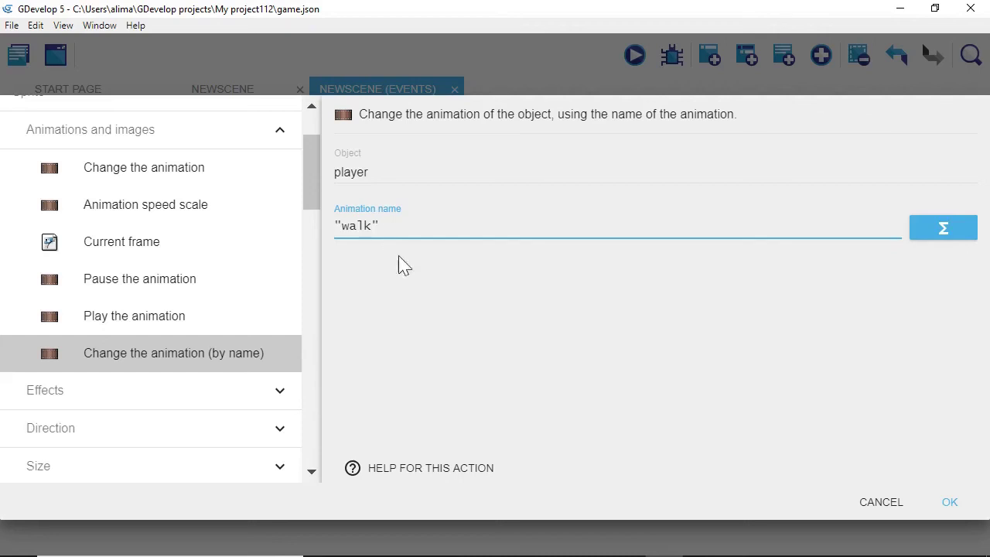
{"action": "left_click", "coordinate": [498, 310]}
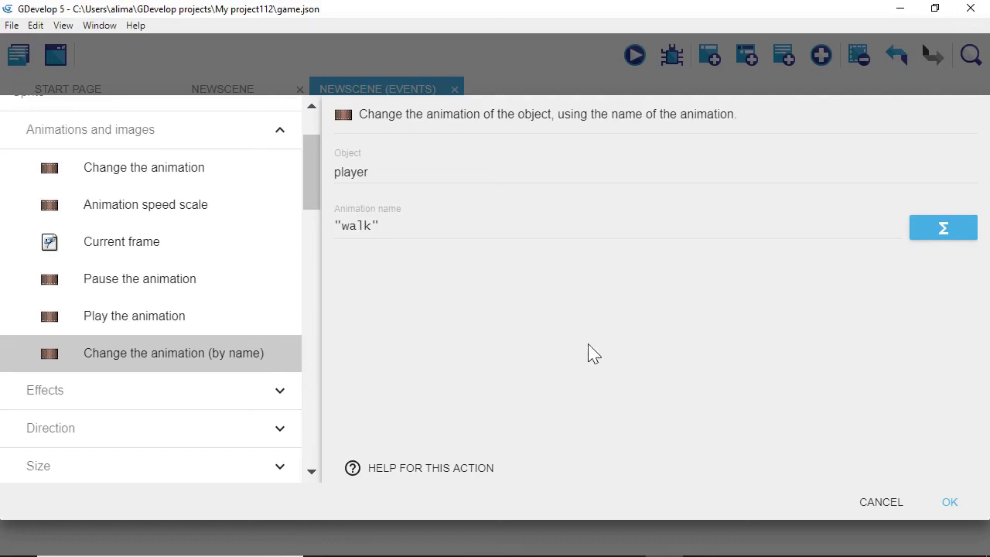
{"action": "left_click", "coordinate": [950, 503]}
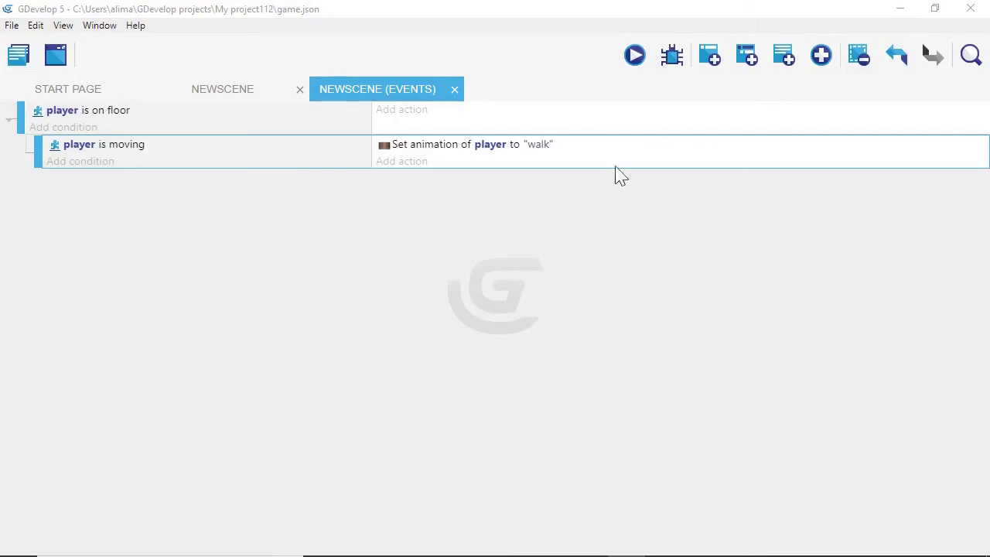
- Preview the game, walk the player back and forth on the ground to check the walk animation, and close the preview
{"action": "left_click", "coordinate": [633, 63]}
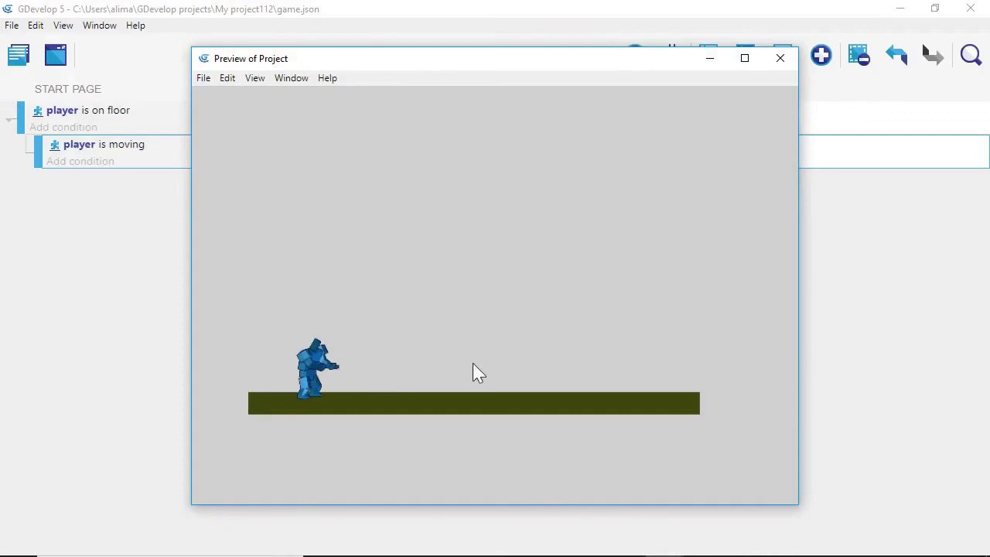
{"action": "key", "text": "Right"}
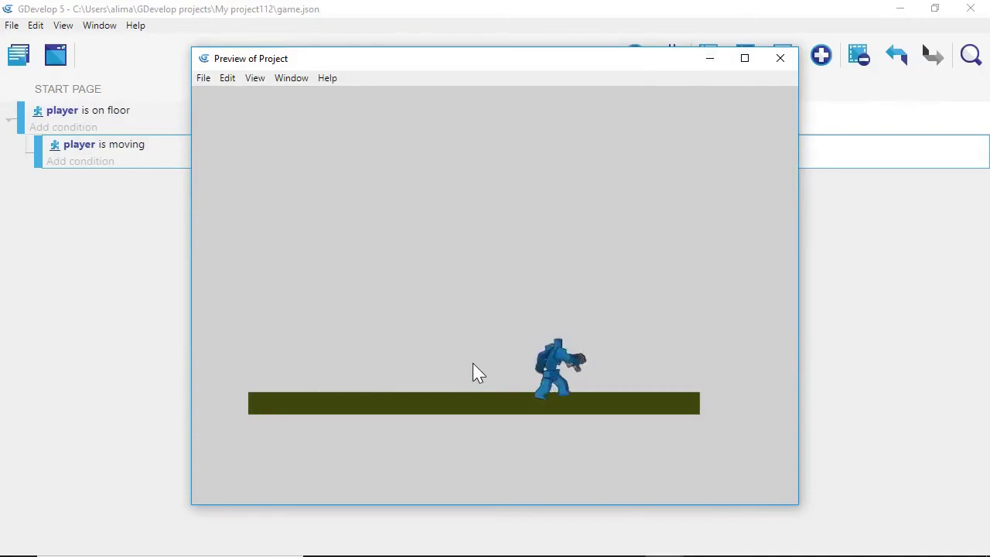
{"action": "key", "text": "Left"}
{"action": "key", "text": "Right"}
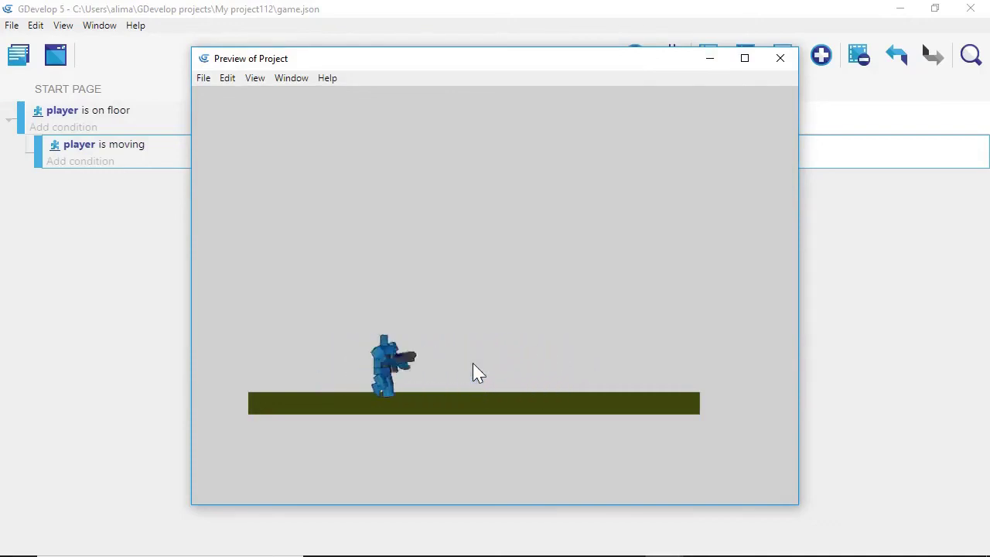
{"action": "key", "text": "Left"}
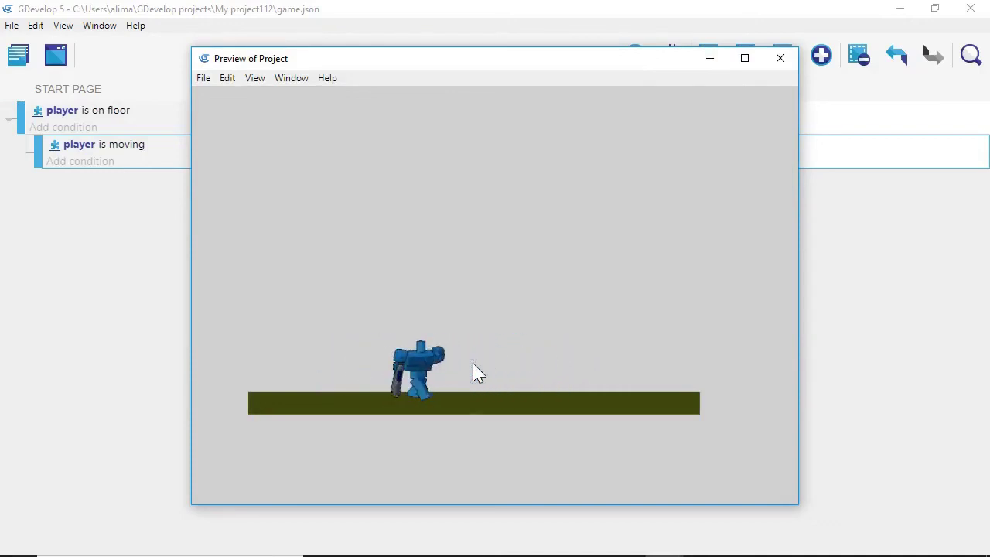
{"action": "left_click", "coordinate": [781, 60]}
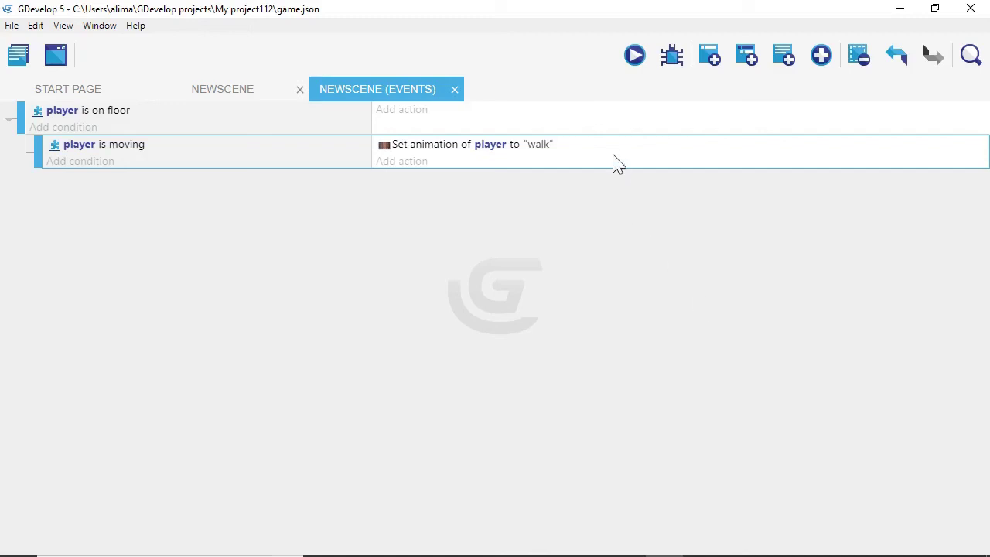
- Add a second sub-event under "player is on floor" with the inverted Platform Behavior condition "Is moving" for the player
{"action": "left_click", "coordinate": [611, 130]}
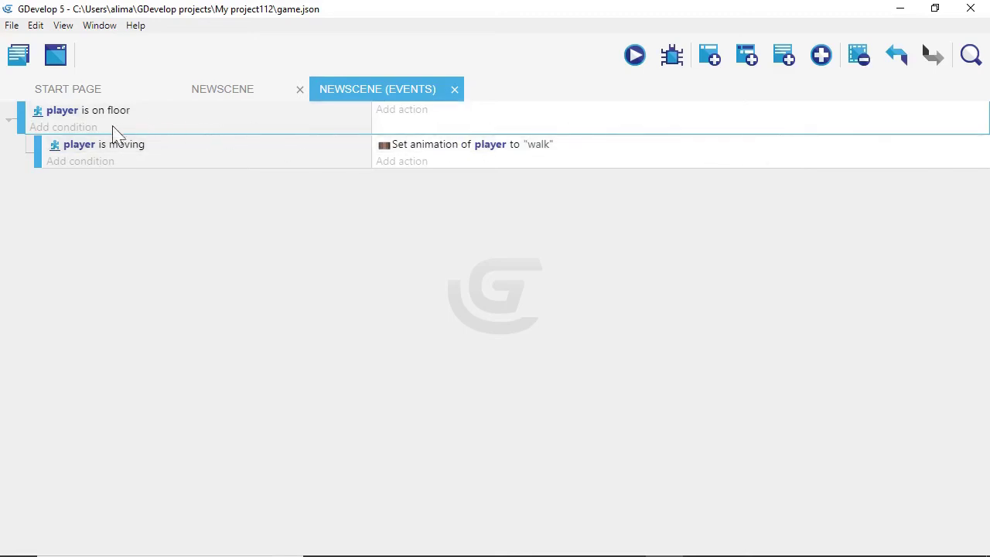
{"action": "left_click", "coordinate": [748, 55]}
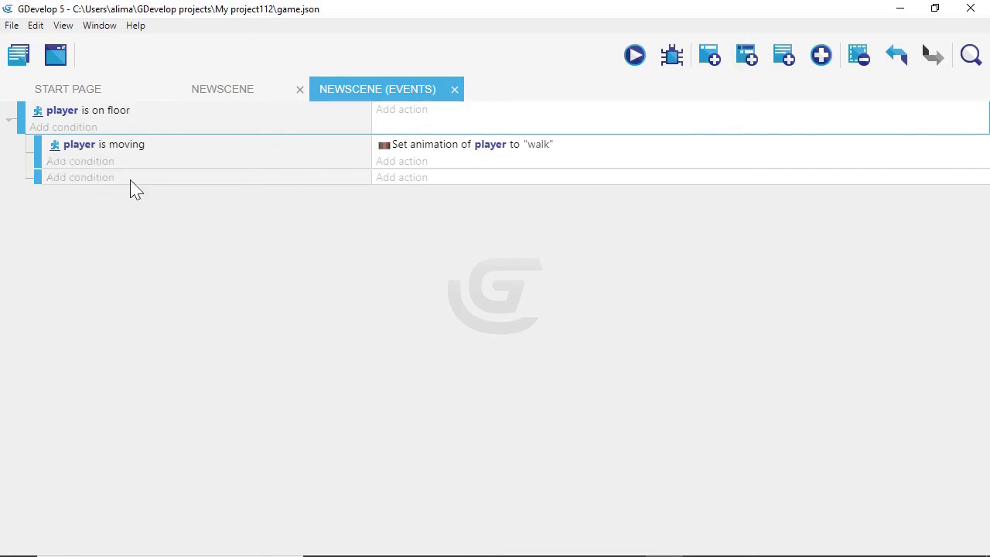
{"action": "left_click", "coordinate": [57, 178]}
{"action": "scroll", "coordinate": [115, 287], "scroll_direction": "down", "scroll_amount": 3}
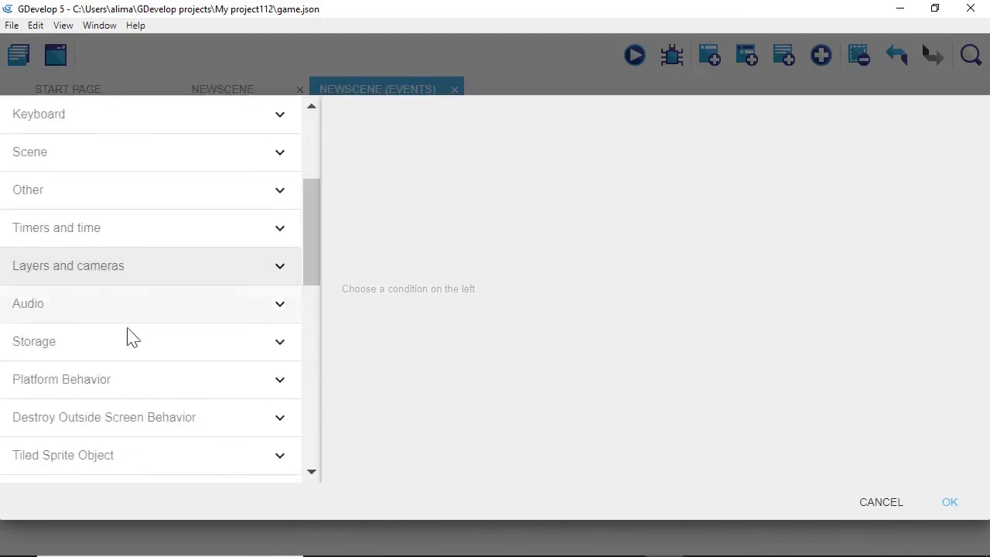
{"action": "left_click", "coordinate": [150, 387]}
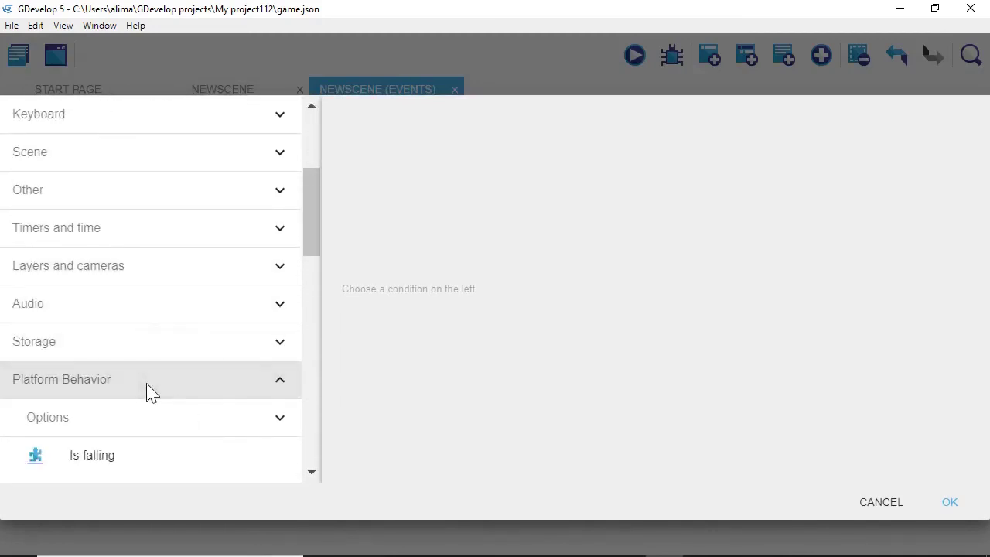
{"action": "scroll", "coordinate": [151, 392], "scroll_direction": "down", "scroll_amount": 3}
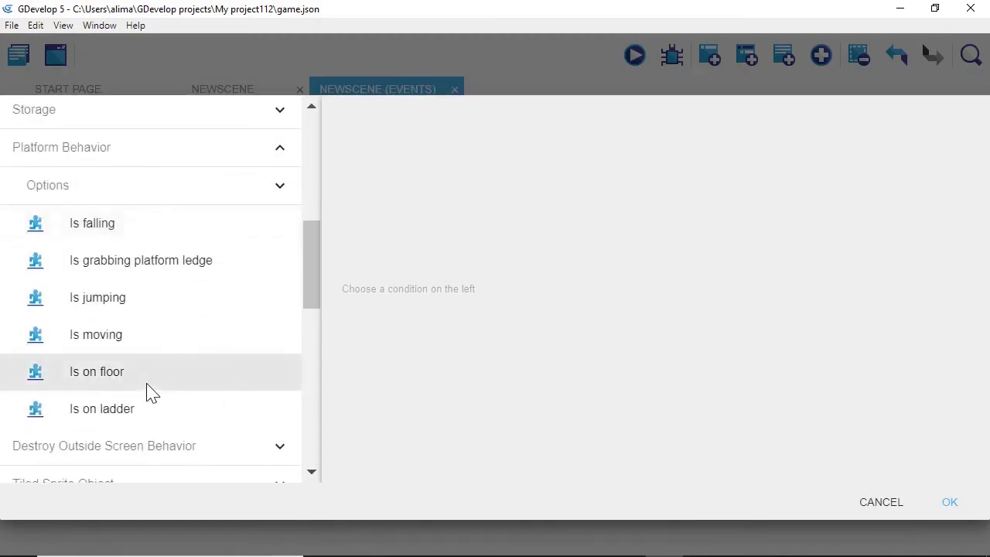
{"action": "left_click", "coordinate": [171, 349]}
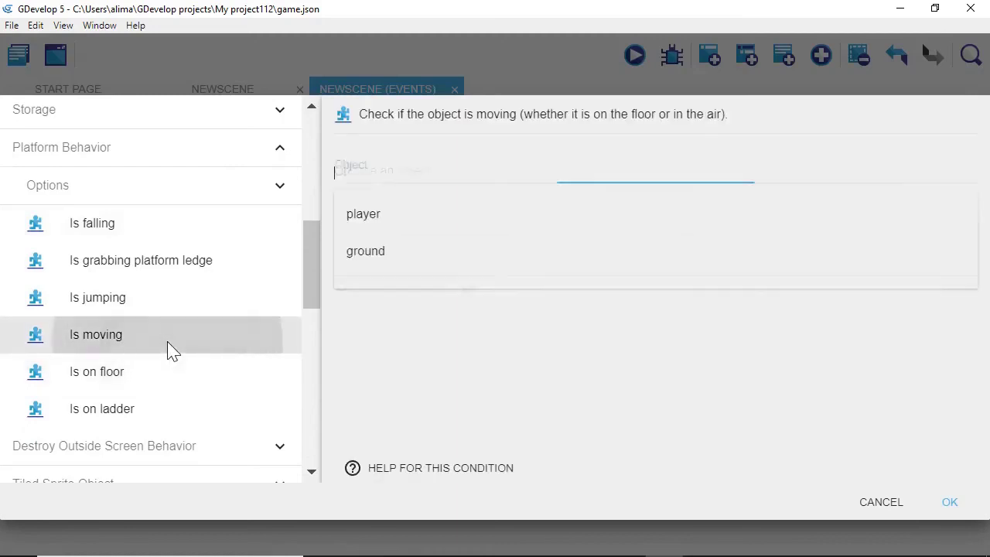
{"action": "left_click", "coordinate": [427, 218]}
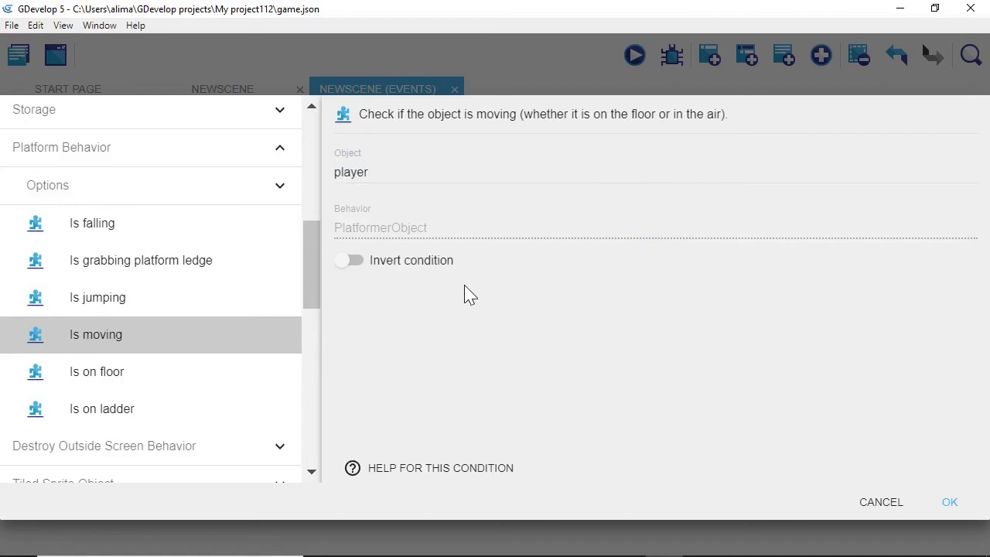
{"action": "left_click", "coordinate": [352, 263]}
{"action": "left_click", "coordinate": [948, 503]}
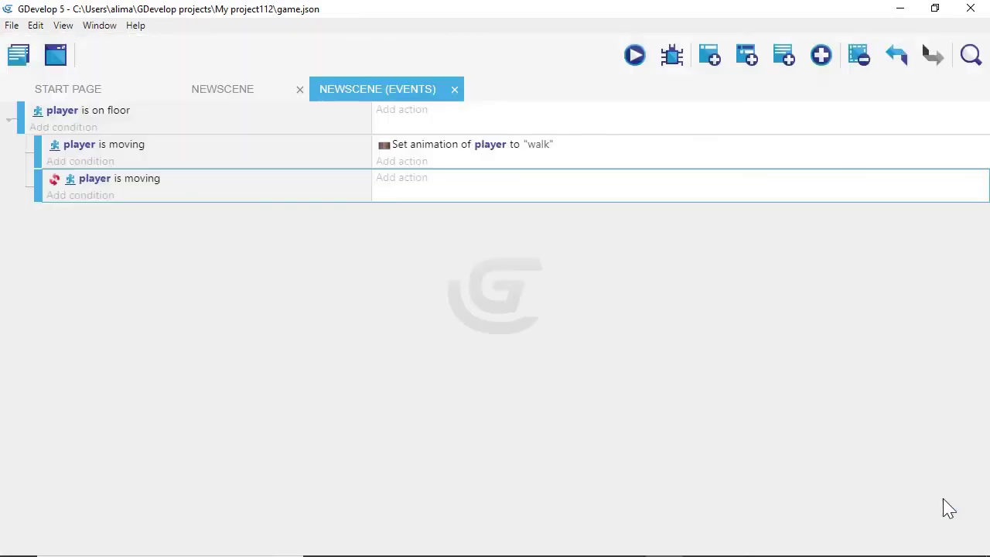